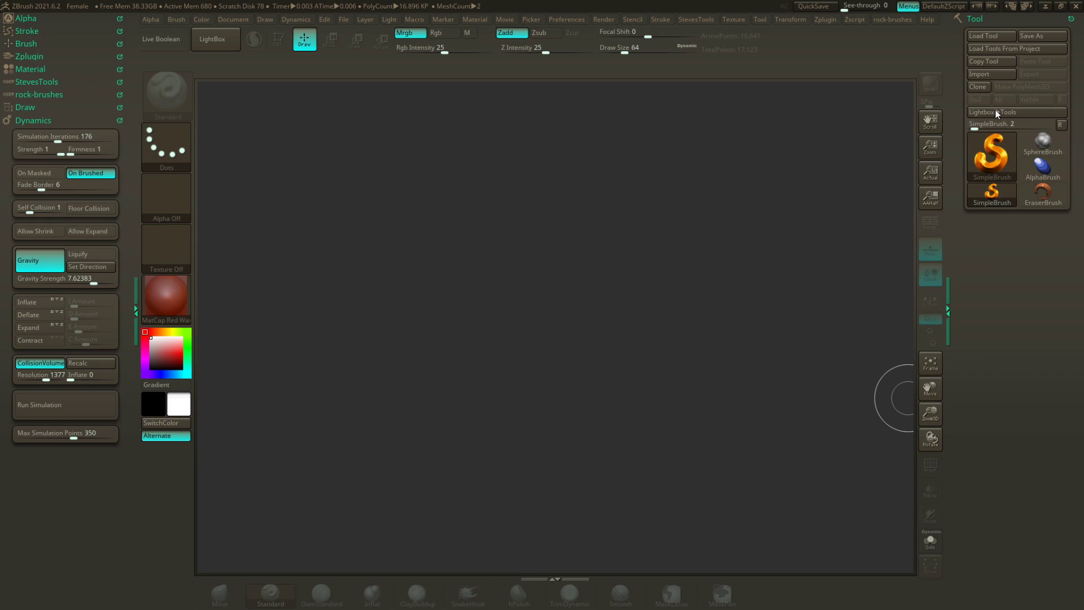
{"action": "left_click", "coordinate": [214, 39]}
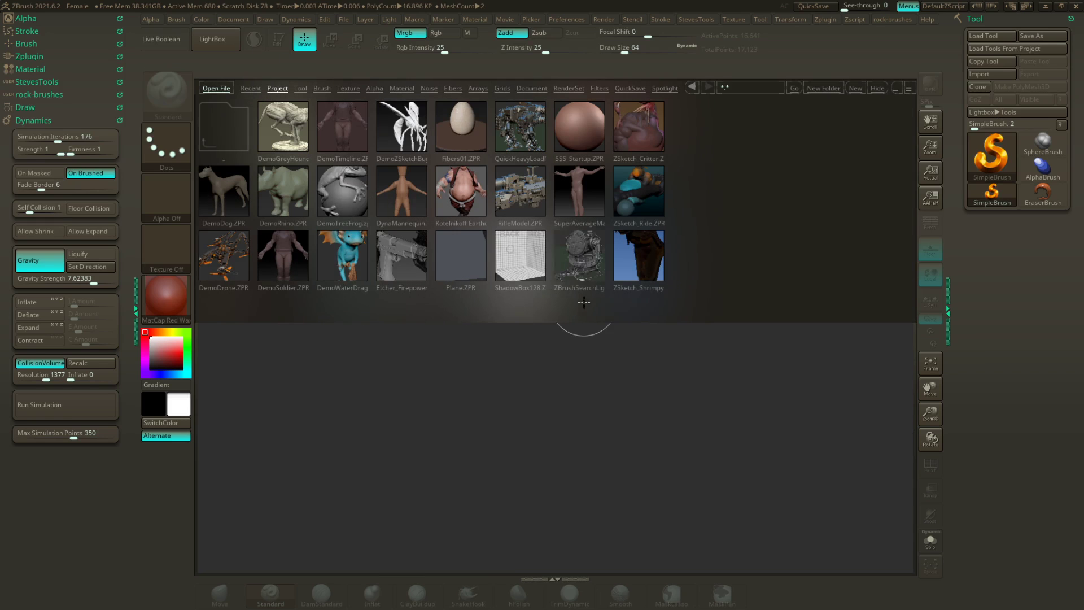
{"action": "left_click", "coordinate": [322, 89]}
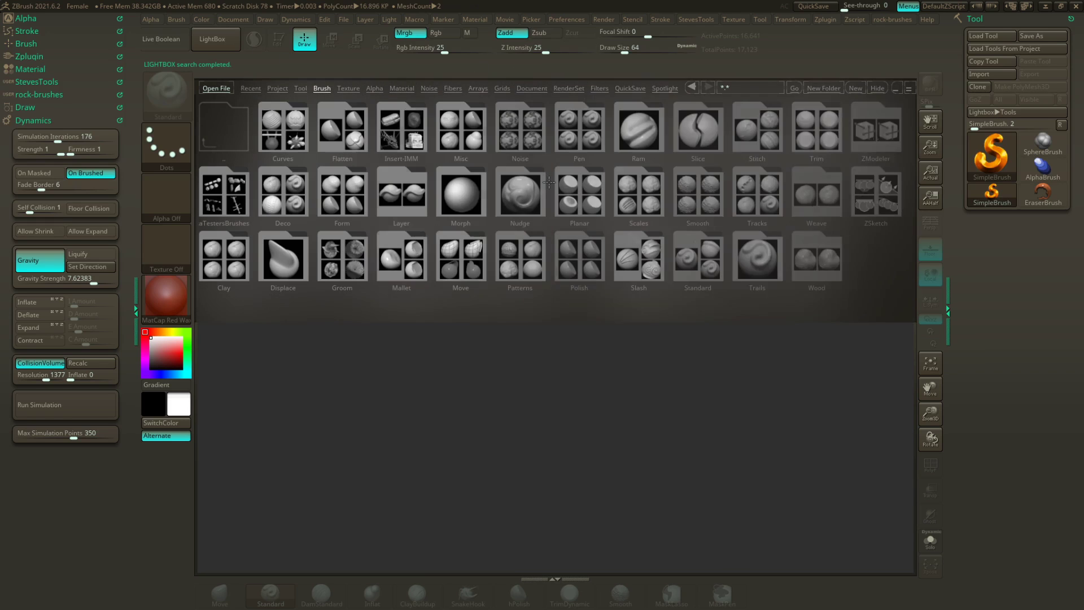
{"action": "left_click", "coordinate": [299, 89]}
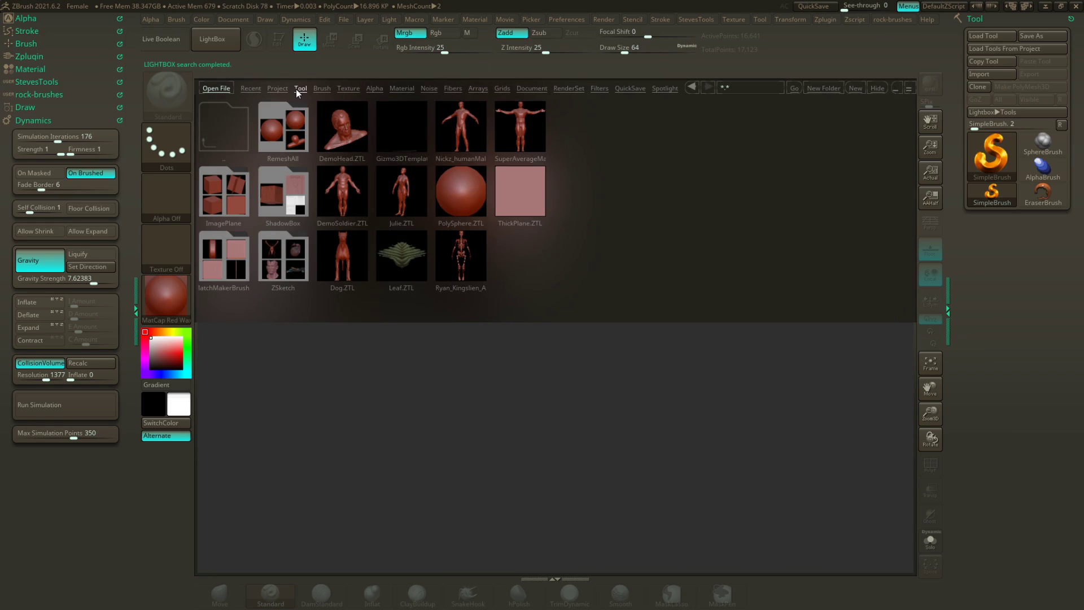
{"action": "left_click", "coordinate": [217, 43]}
Step: Draw a Cylinder3D primitive in the middle of the canvas
{"action": "left_click", "coordinate": [988, 146]}
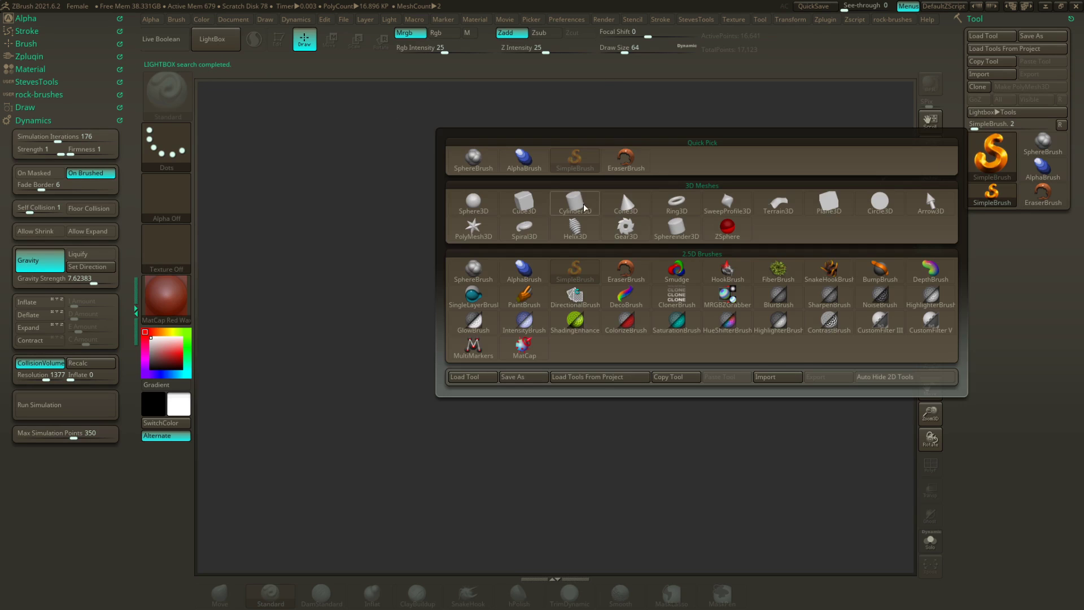
{"action": "left_click", "coordinate": [567, 209]}
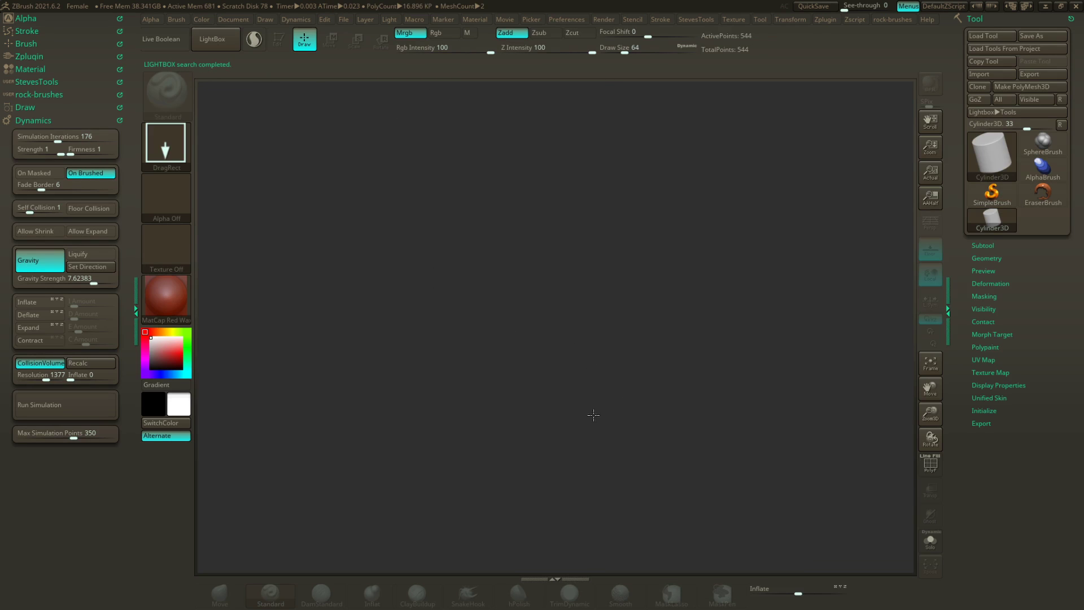
{"action": "left_click_drag", "start_coordinate": [544, 320], "coordinate": [557, 487]}
Step: Change the material to MatCap Gray and redraw the cylinder on a cleared canvas
{"action": "left_click", "coordinate": [179, 302]}
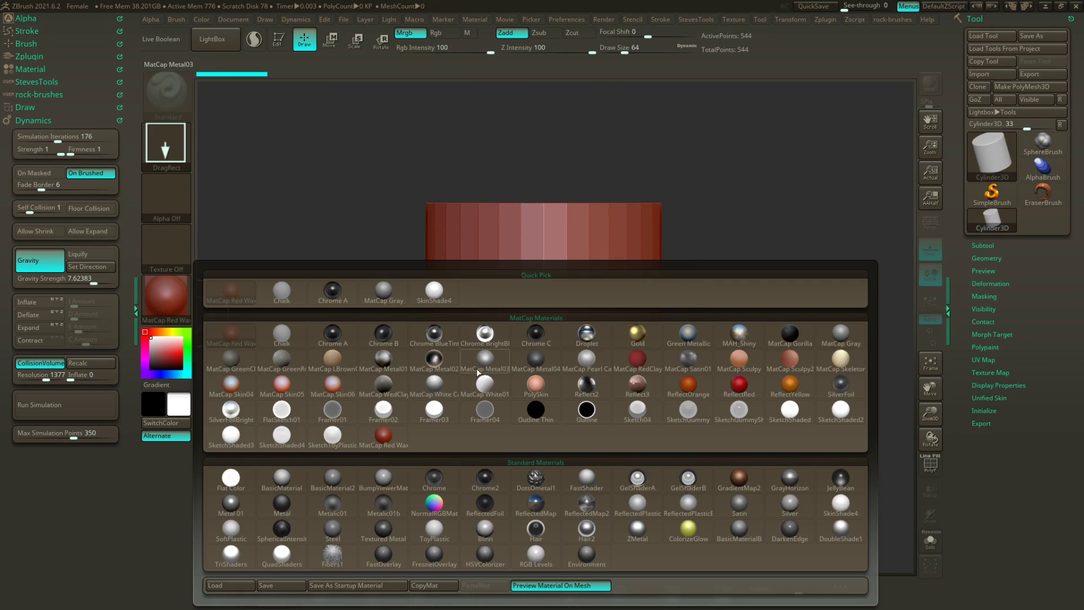
{"action": "left_click", "coordinate": [383, 290]}
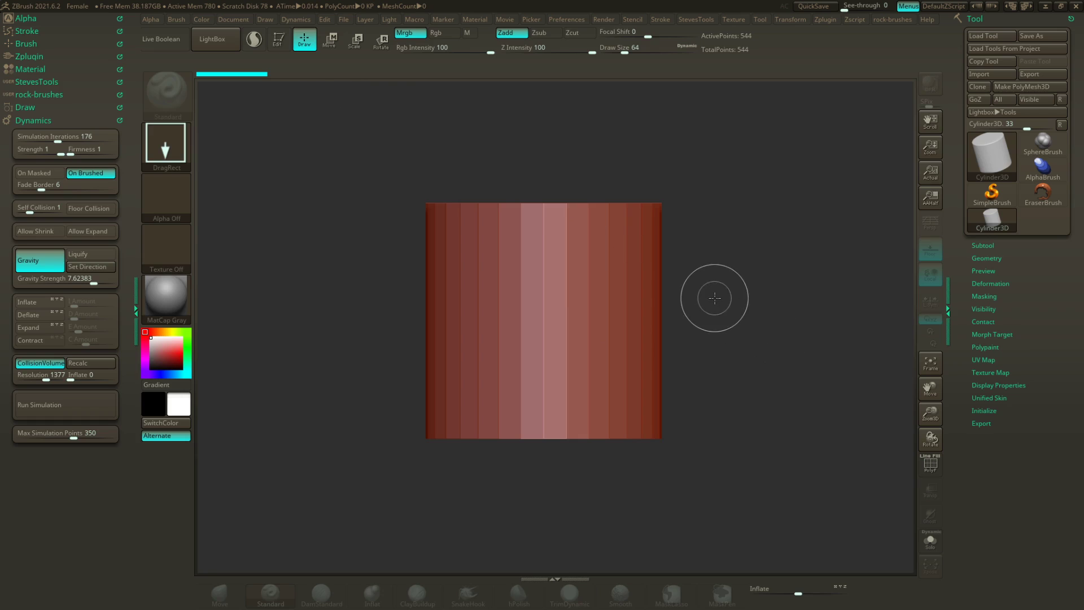
{"action": "key", "text": "ctrl+n"}
{"action": "left_click_drag", "start_coordinate": [529, 294], "coordinate": [572, 458]}
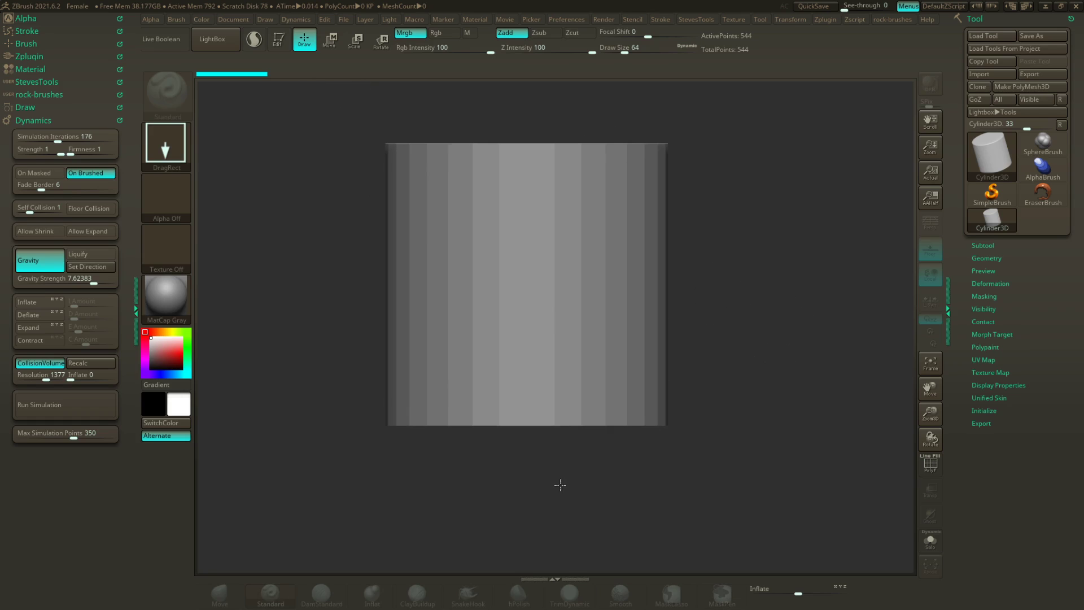
Step: Convert the cylinder to an editable PolyMesh3D and display its polyframe
{"action": "left_click", "coordinate": [281, 39]}
{"action": "mouse_move", "coordinate": [814, 269]}
{"action": "left_mouse_down"}
{"action": "mouse_move", "coordinate": [767, 265]}
{"action": "mouse_move", "coordinate": [762, 296]}
{"action": "mouse_move", "coordinate": [742, 304]}
{"action": "mouse_move", "coordinate": [681, 298]}
{"action": "mouse_move", "coordinate": [694, 322]}
{"action": "left_mouse_up"}
{"action": "left_click", "coordinate": [1010, 88]}
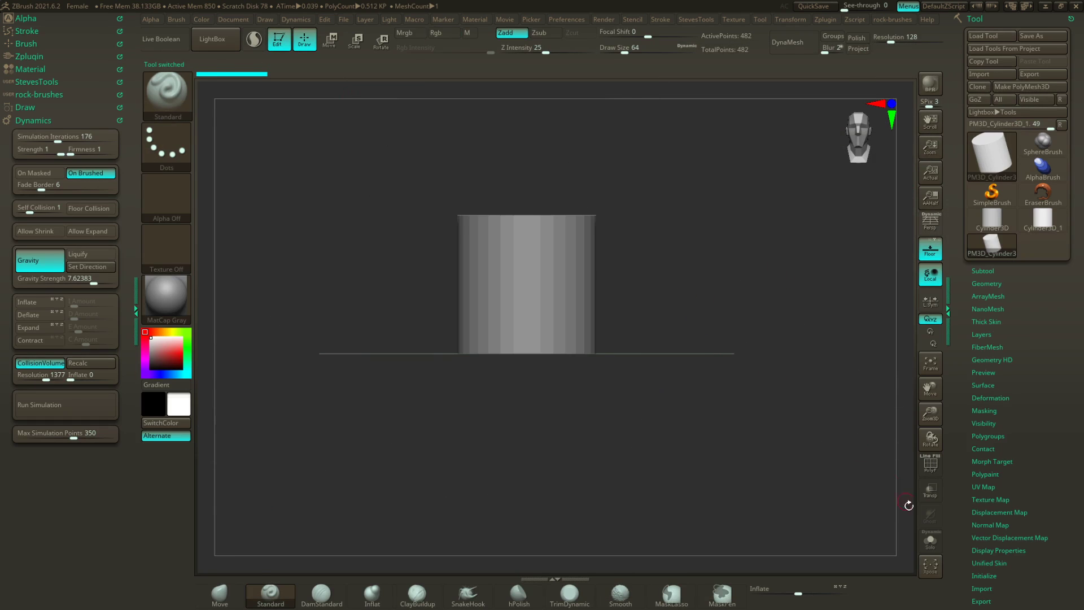
{"action": "left_click", "coordinate": [931, 464]}
{"action": "key", "text": "f"}
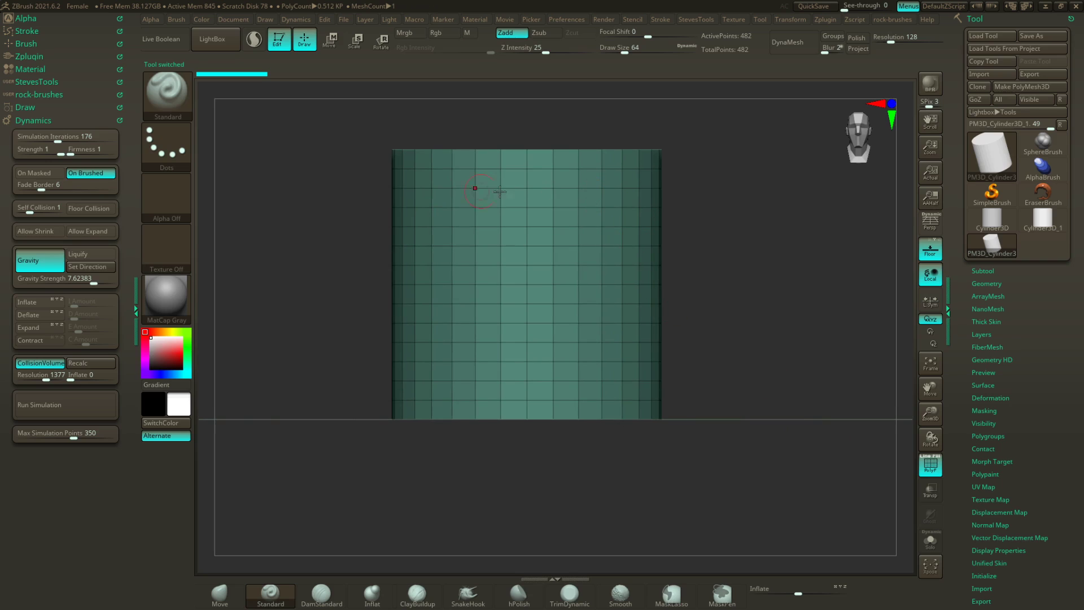
{"action": "left_click_drag", "start_coordinate": [846, 397], "coordinate": [649, 364], "text": "alt"}
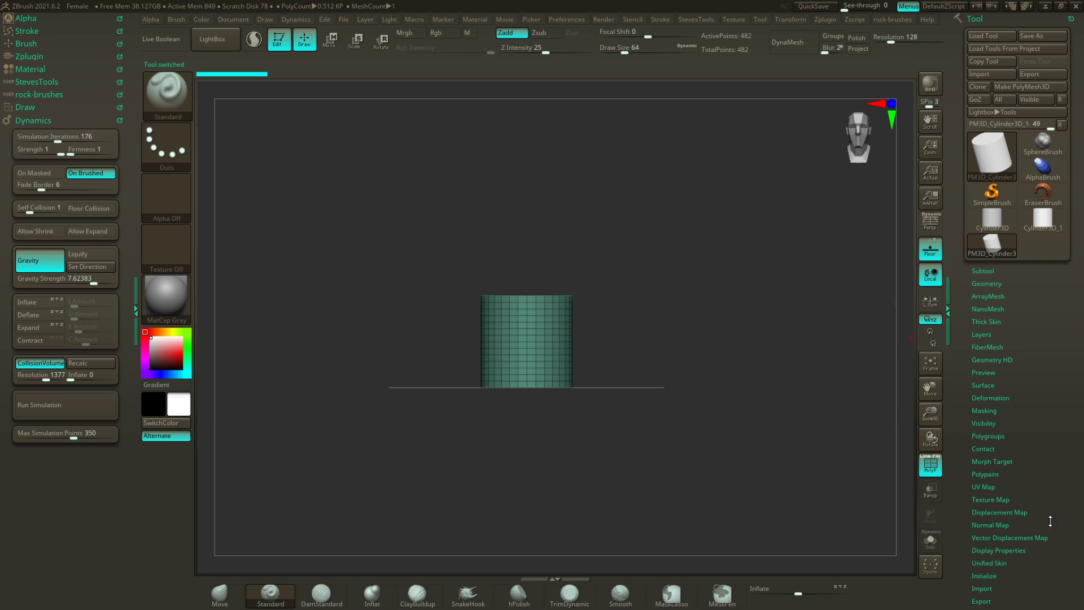
Step: Set the quick-primitive Y resolution to 30 in the polymesh cylinder's Initialize settings
{"action": "scroll", "coordinate": [1049, 521], "scroll_direction": "down", "scroll_amount": 5}
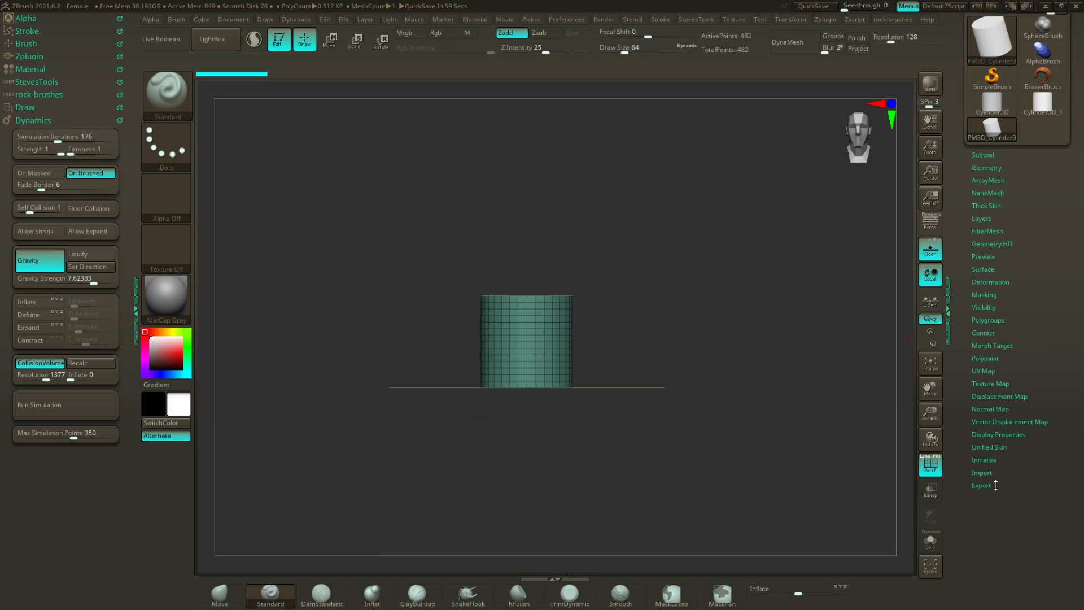
{"action": "left_click", "coordinate": [995, 485]}
{"action": "scroll", "coordinate": [997, 463], "scroll_direction": "down", "scroll_amount": 1}
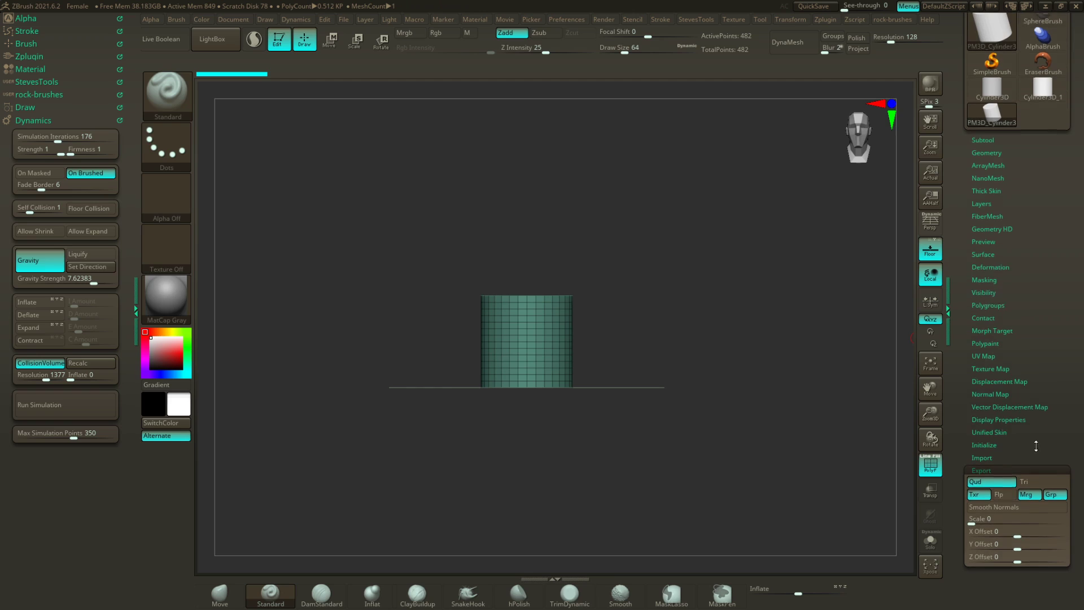
{"action": "left_click", "coordinate": [996, 460]}
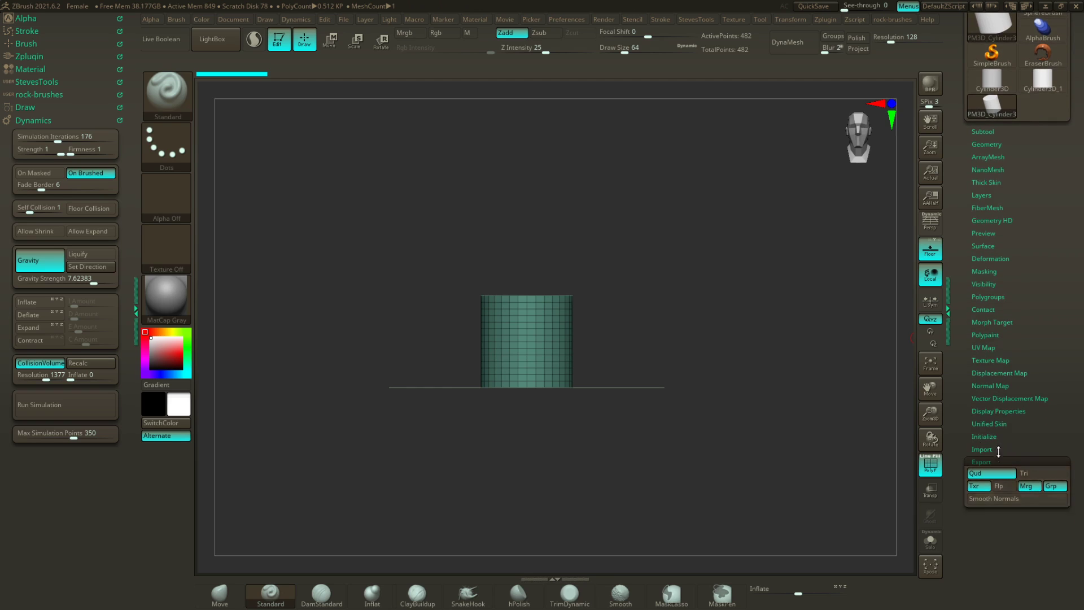
{"action": "left_click", "coordinate": [996, 436]}
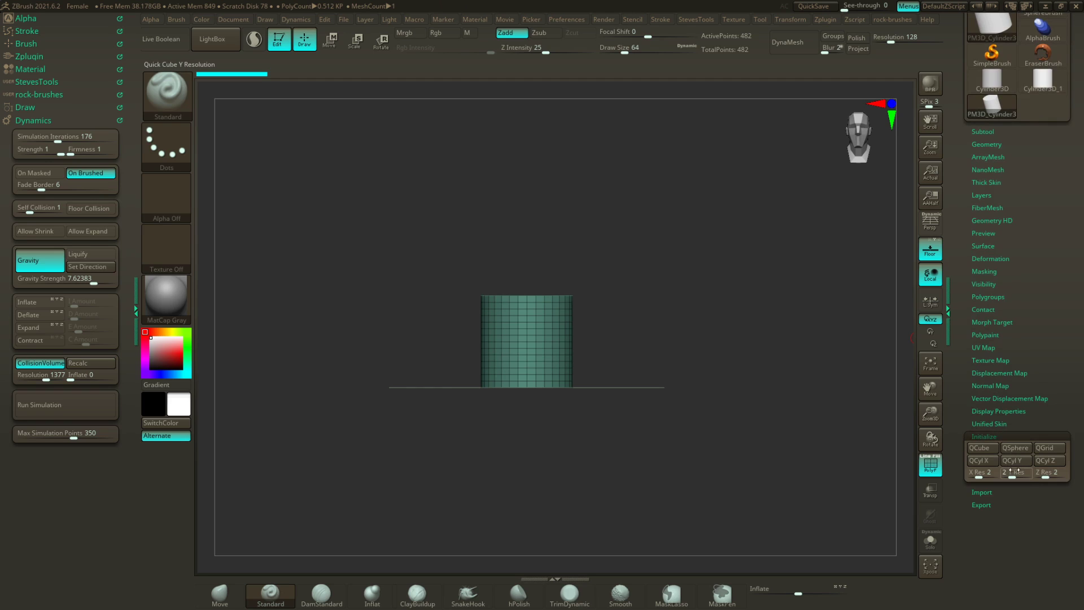
{"action": "left_click_drag", "start_coordinate": [1013, 475], "coordinate": [1025, 475]}
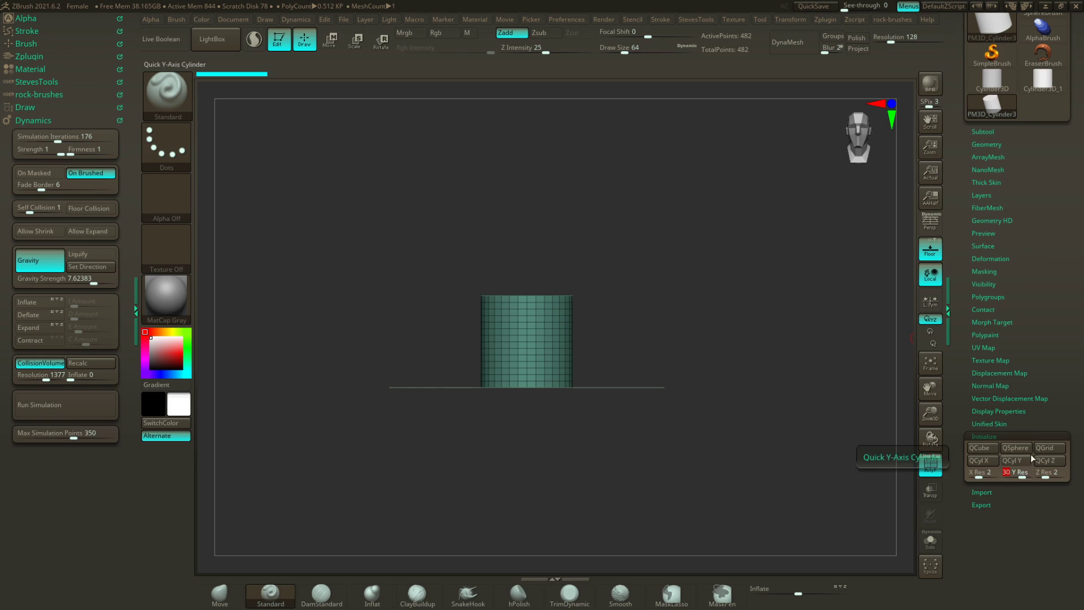
{"action": "scroll", "coordinate": [1048, 372], "scroll_direction": "up", "scroll_amount": 5}
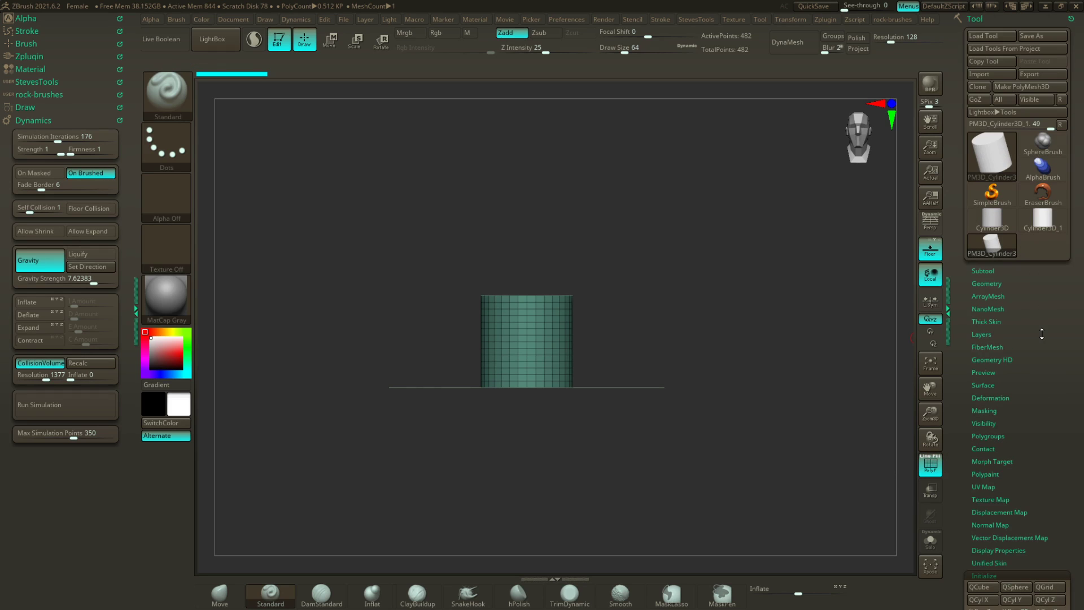
Step: Set the original Cylinder3D primitive to HDivide 74 and VDivide 80, and convert it to a PolyMesh3D
{"action": "left_click", "coordinate": [992, 220]}
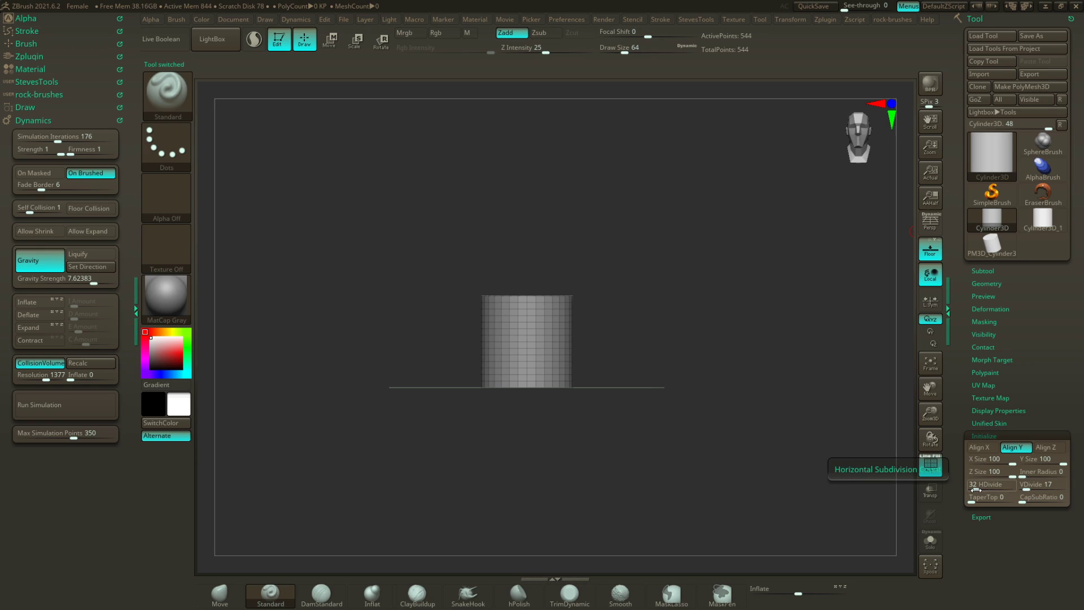
{"action": "left_click_drag", "start_coordinate": [976, 490], "coordinate": [1047, 484]}
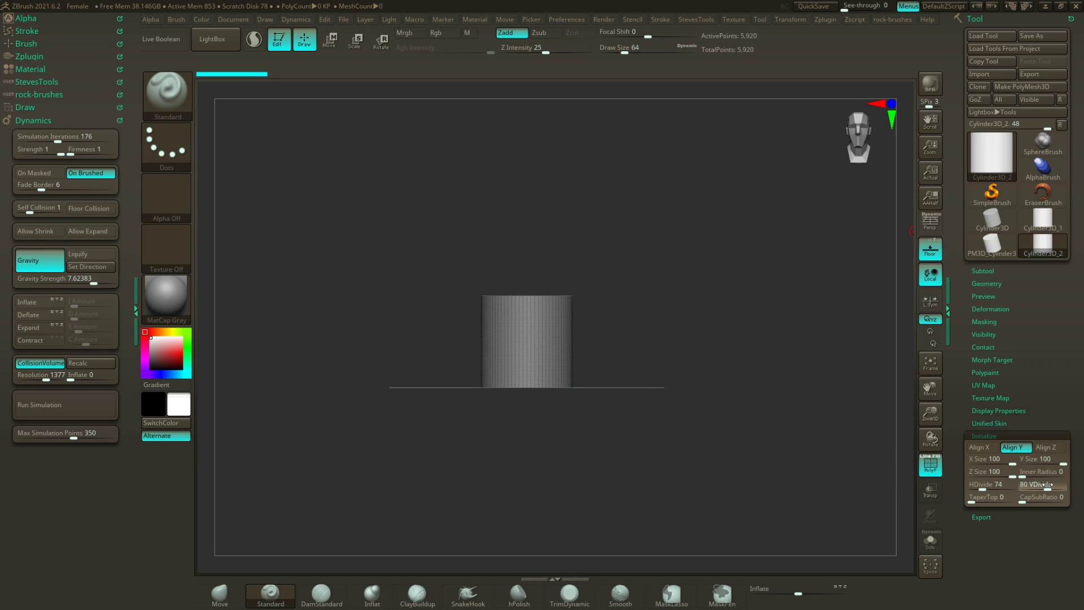
{"action": "left_click", "coordinate": [1012, 87]}
Step: Rotate the dense cylinder by 90° with the gizmo so that it lies horizontally
{"action": "left_click", "coordinate": [330, 50]}
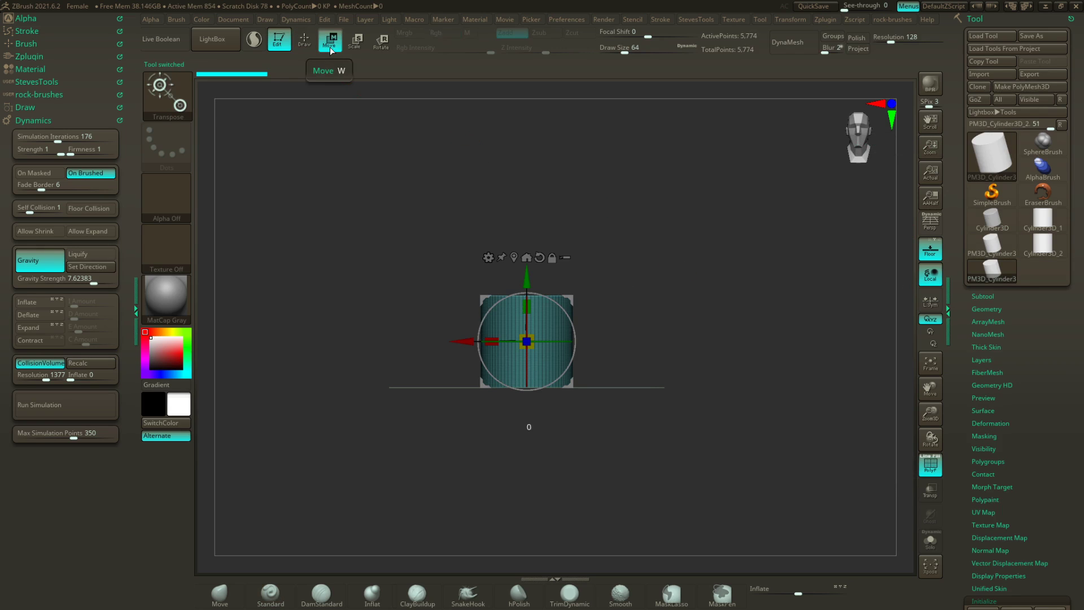
{"action": "key", "text": "r"}
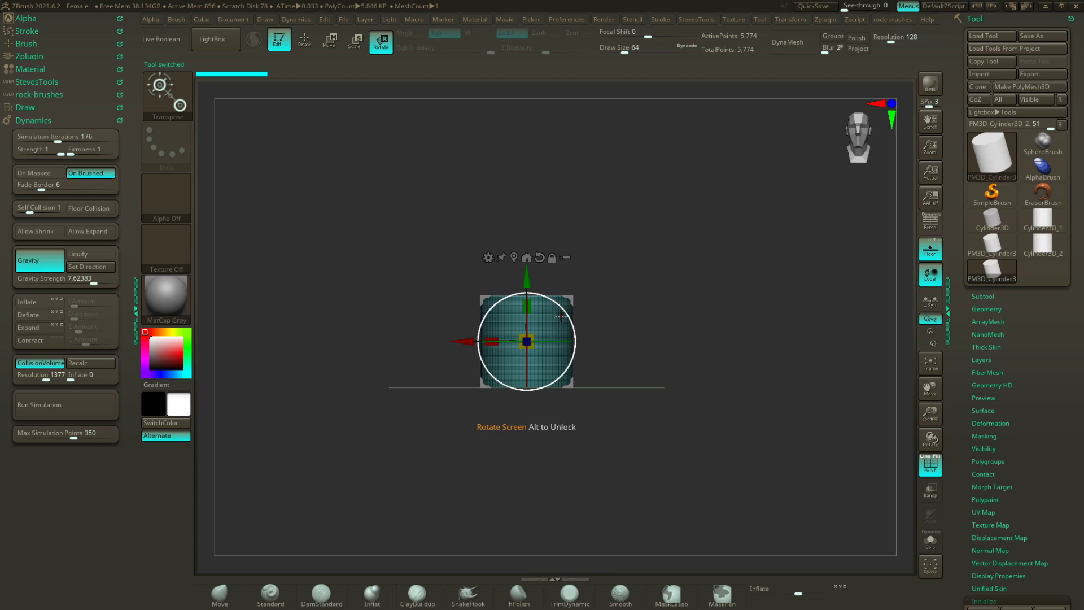
{"action": "left_click_drag", "start_coordinate": [560, 316], "coordinate": [598, 439], "text": "shift"}
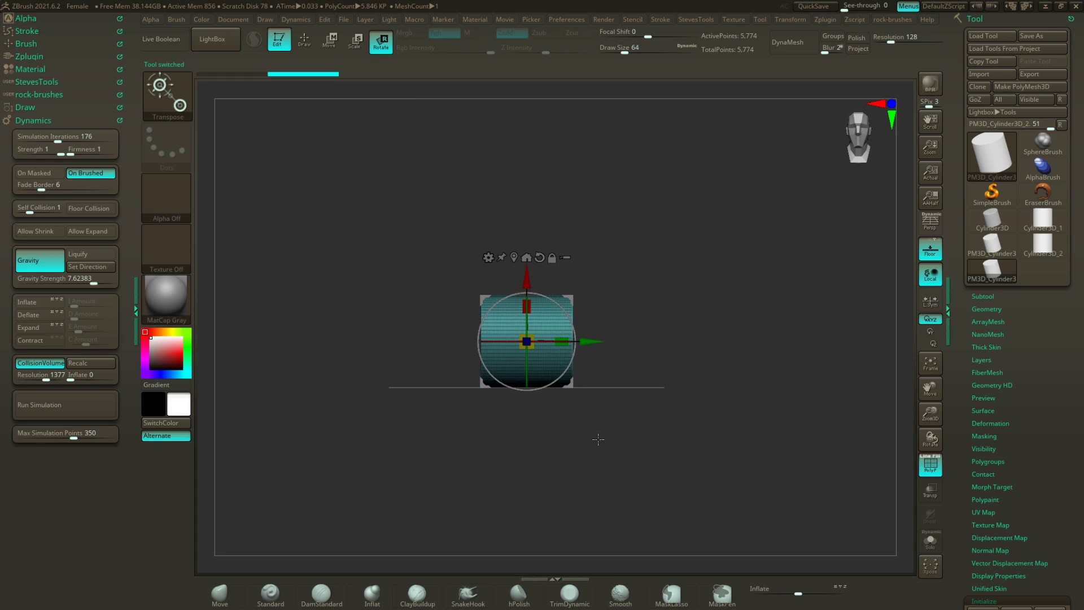
Step: Stretch the cylinder along its Y axis and scale it down uniformly to form a long thin rod
{"action": "left_click_drag", "start_coordinate": [562, 341], "coordinate": [1002, 360]}
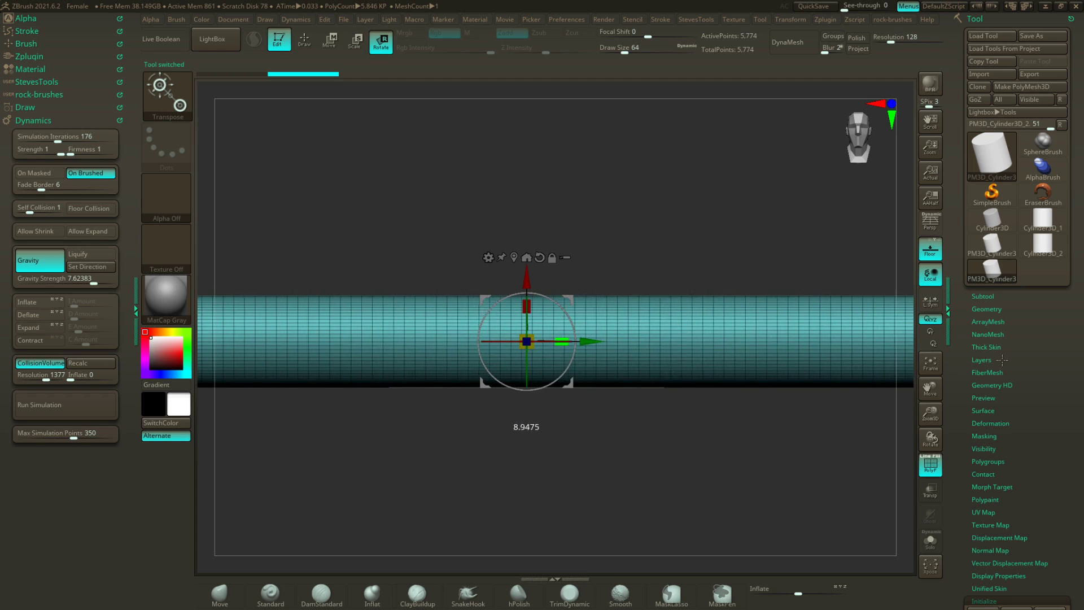
{"action": "key", "text": "ctrl+z"}
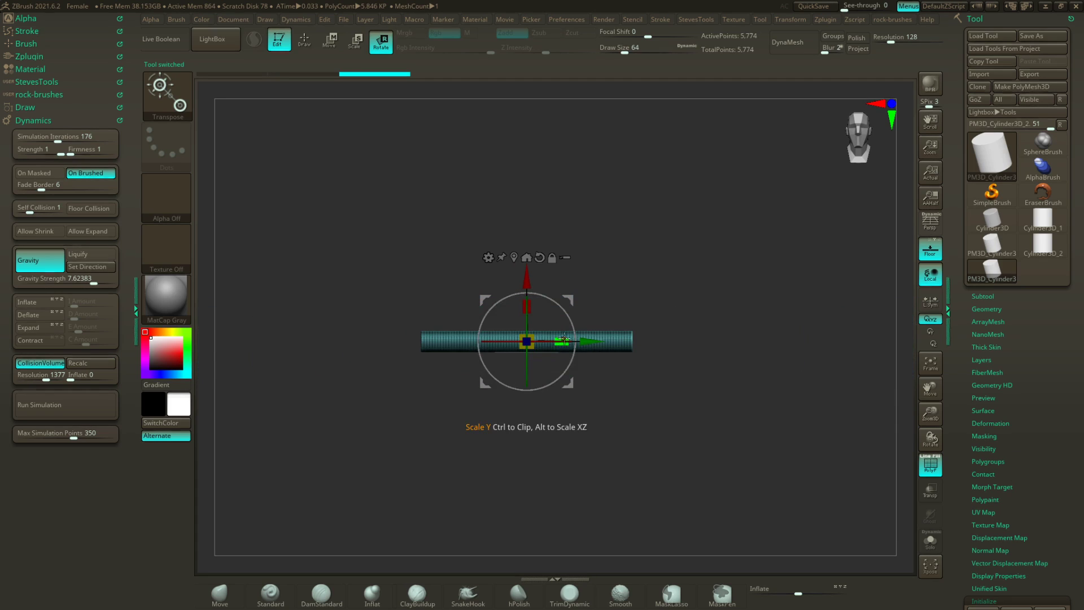
{"action": "left_click_drag", "start_coordinate": [564, 339], "coordinate": [733, 416]}
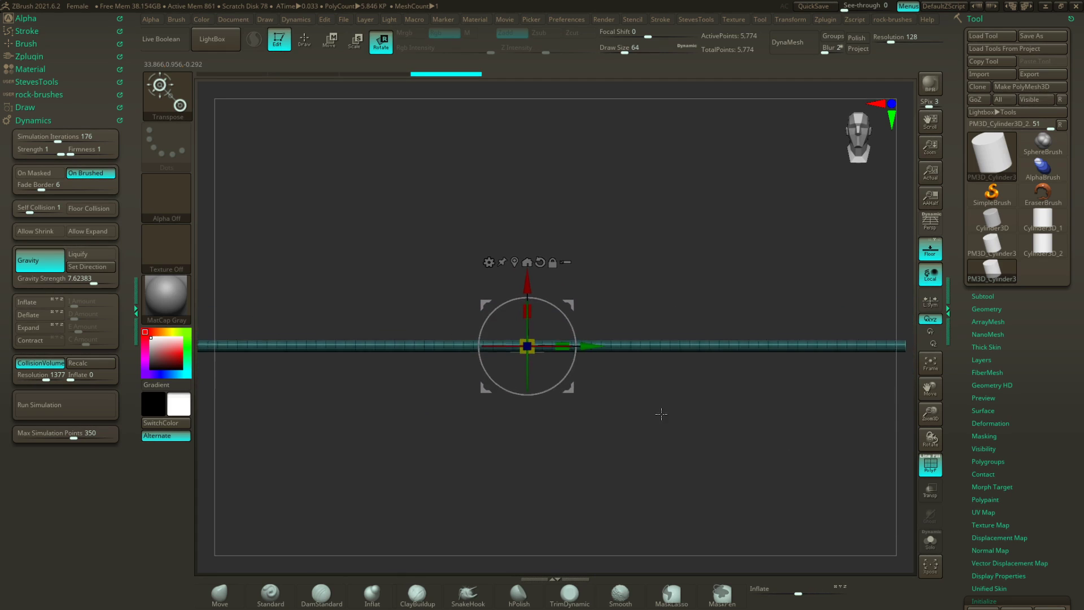
{"action": "left_click_drag", "start_coordinate": [550, 345], "coordinate": [368, 373]}
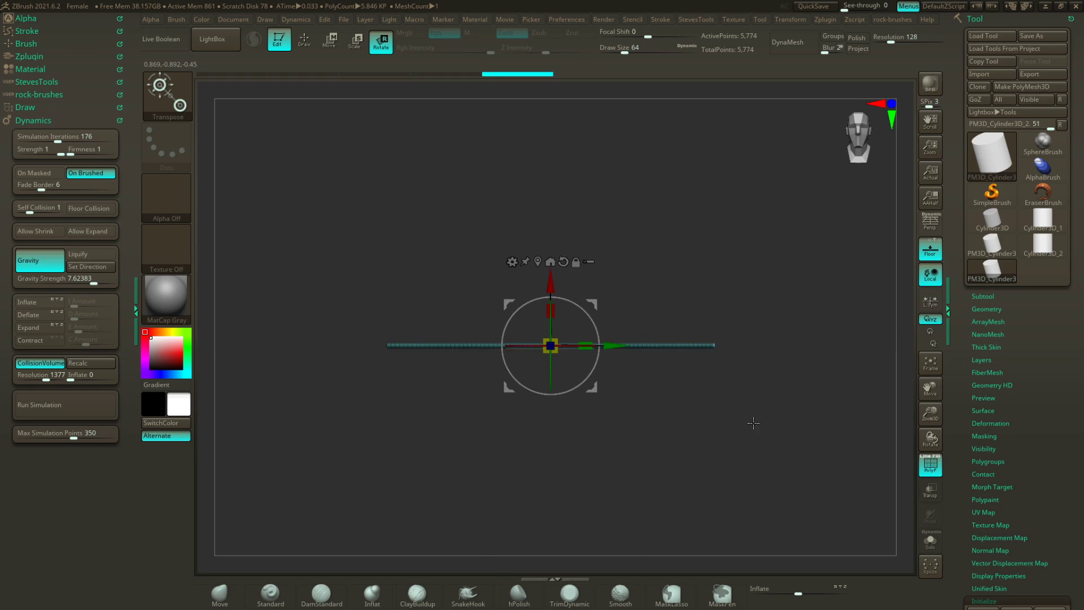
{"action": "left_click_drag", "start_coordinate": [551, 345], "coordinate": [399, 364]}
Step: Lengthen the rod further and shrink its thickness until it is a very thin line wider than the floor grid
{"action": "right_click_drag", "start_coordinate": [639, 406], "coordinate": [864, 452], "text": "ctrl"}
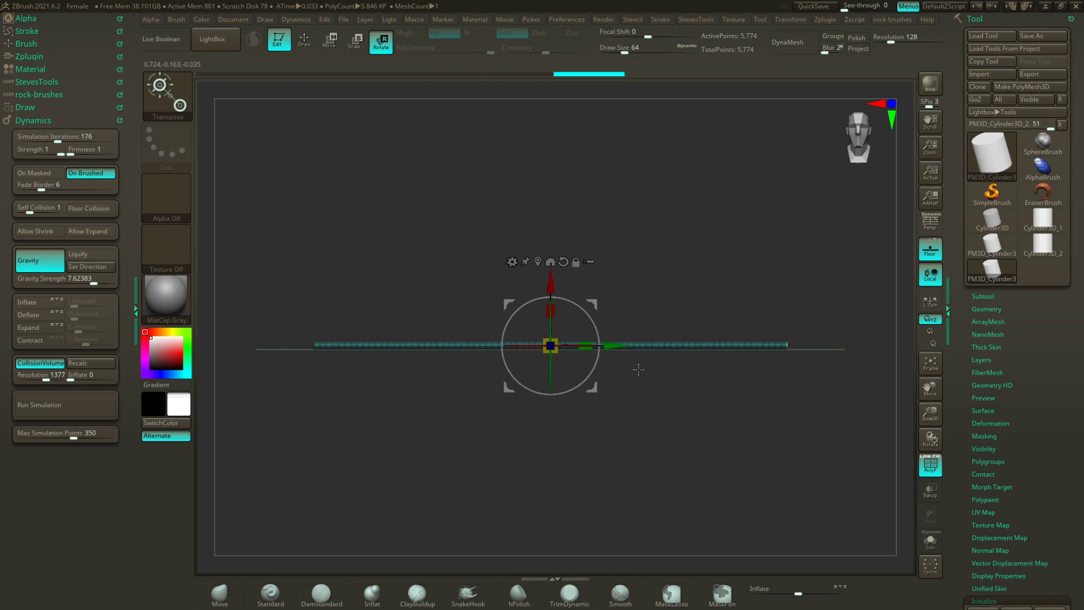
{"action": "left_click_drag", "start_coordinate": [585, 346], "coordinate": [669, 371]}
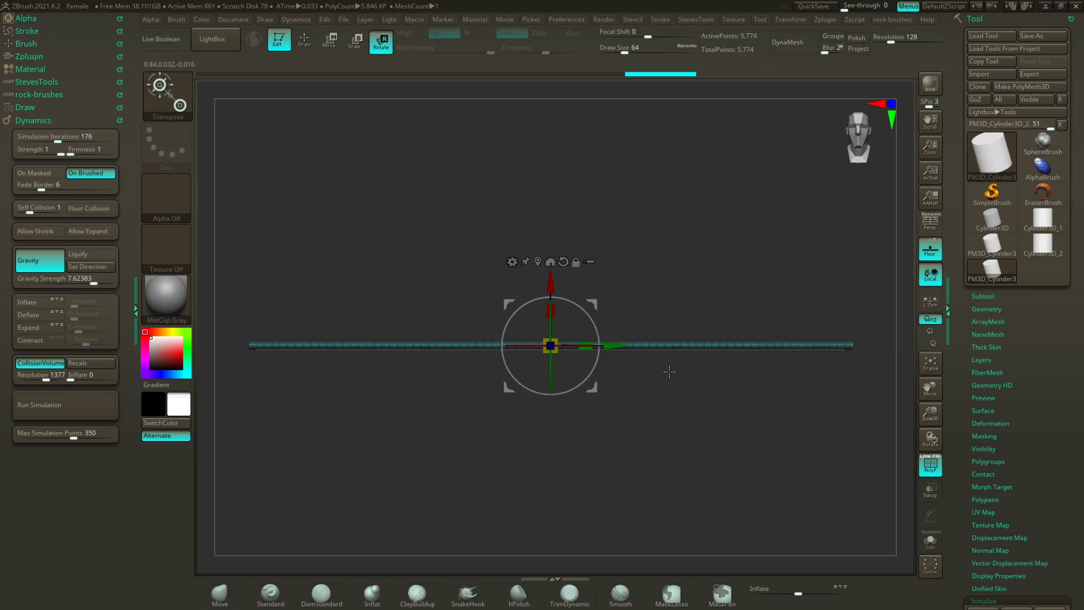
{"action": "left_click_drag", "start_coordinate": [550, 346], "coordinate": [464, 350]}
{"action": "left_click_drag", "start_coordinate": [586, 346], "coordinate": [705, 346]}
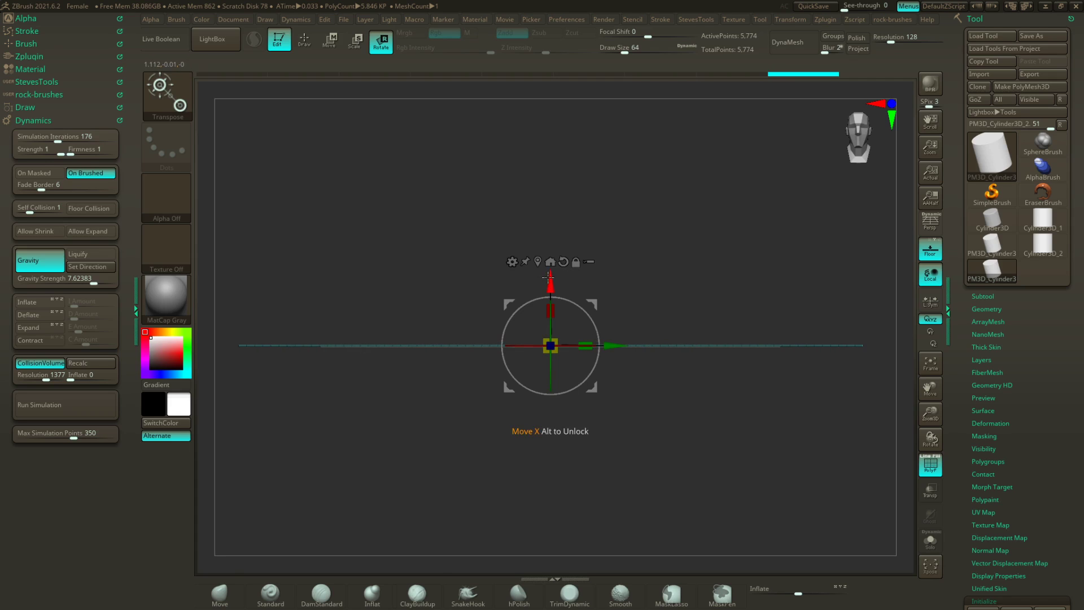
Step: Raise the thin rod well above the floor grid and turn off the polyframe display
{"action": "left_click_drag", "start_coordinate": [548, 274], "coordinate": [545, 179]}
{"action": "left_click_drag", "start_coordinate": [585, 379], "coordinate": [619, 418]}
{"action": "left_click_drag", "start_coordinate": [667, 390], "coordinate": [713, 404], "text": "shift"}
{"action": "left_click", "coordinate": [930, 475]}
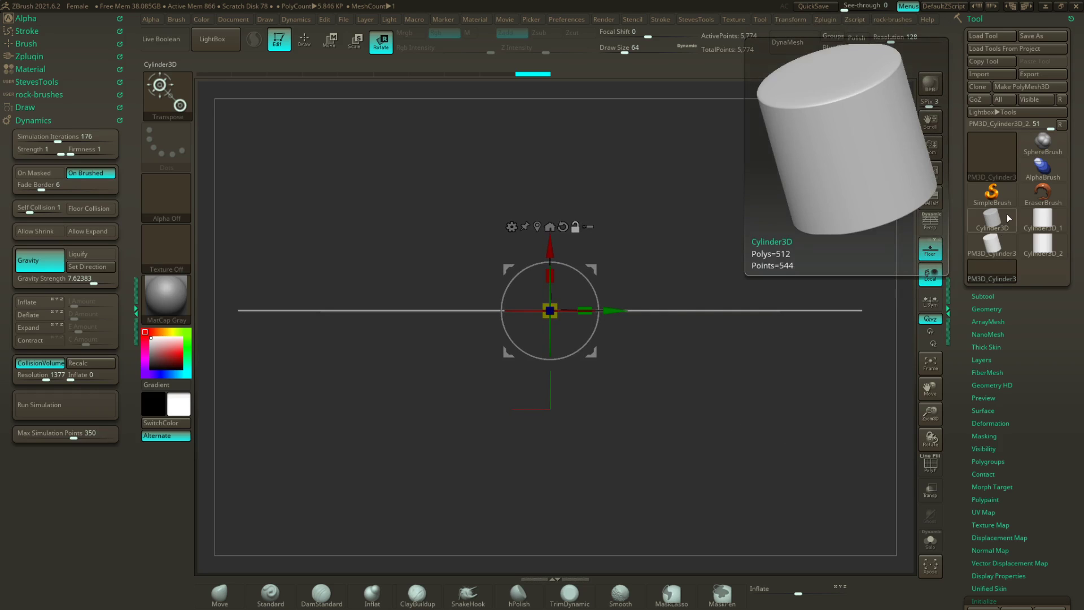
Step: Append a Plane3D as a new subtool below the rod and make it the active subtool
{"action": "left_click", "coordinate": [990, 295]}
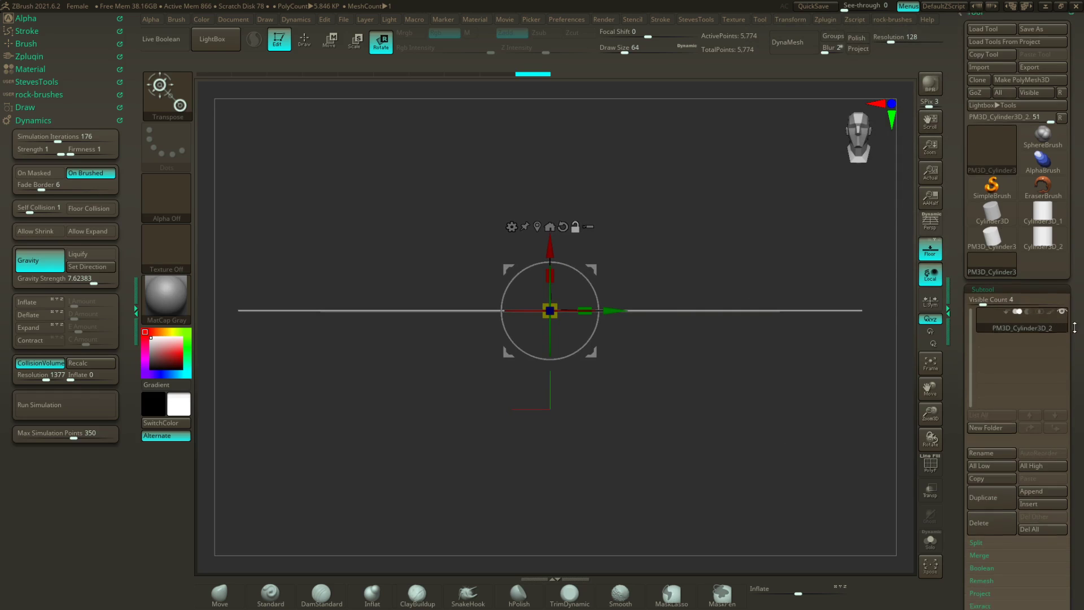
{"action": "left_click", "coordinate": [1039, 322]}
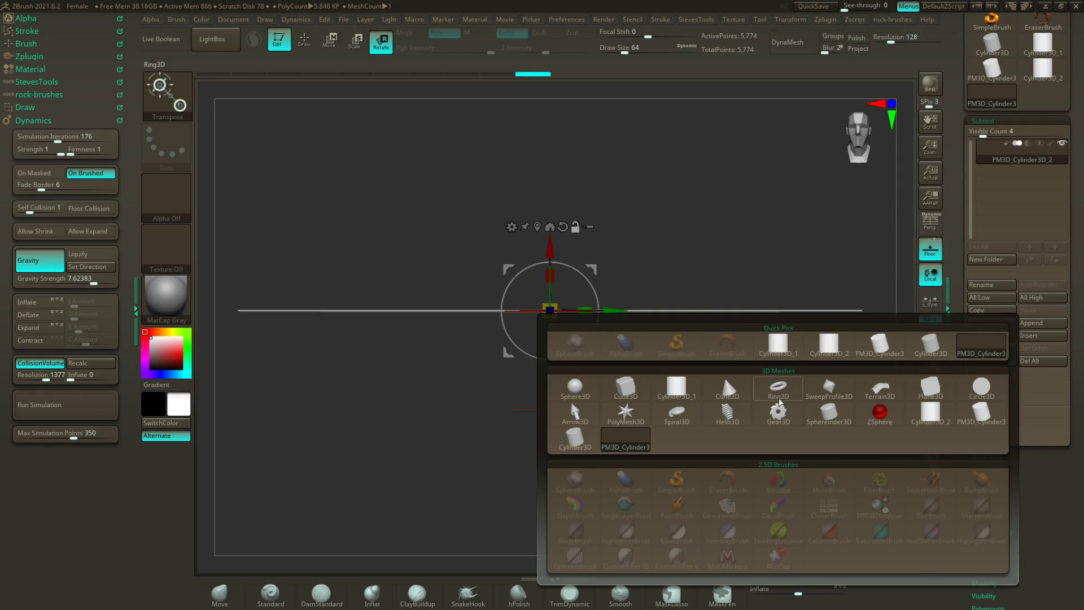
{"action": "mouse_move", "coordinate": [916, 422]}
{"action": "left_click", "coordinate": [930, 388]}
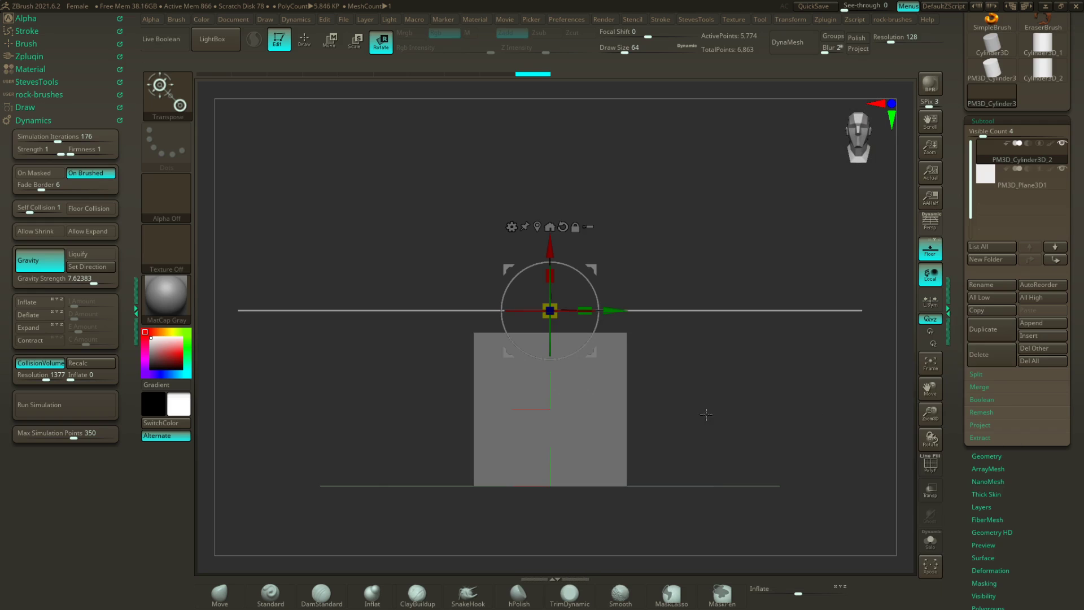
{"action": "left_click", "coordinate": [981, 182]}
Step: Turn on double-sided display for the plane in its display properties
{"action": "left_click_drag", "start_coordinate": [678, 400], "coordinate": [714, 408]}
{"action": "scroll", "coordinate": [996, 447], "scroll_direction": "down", "scroll_amount": 5}
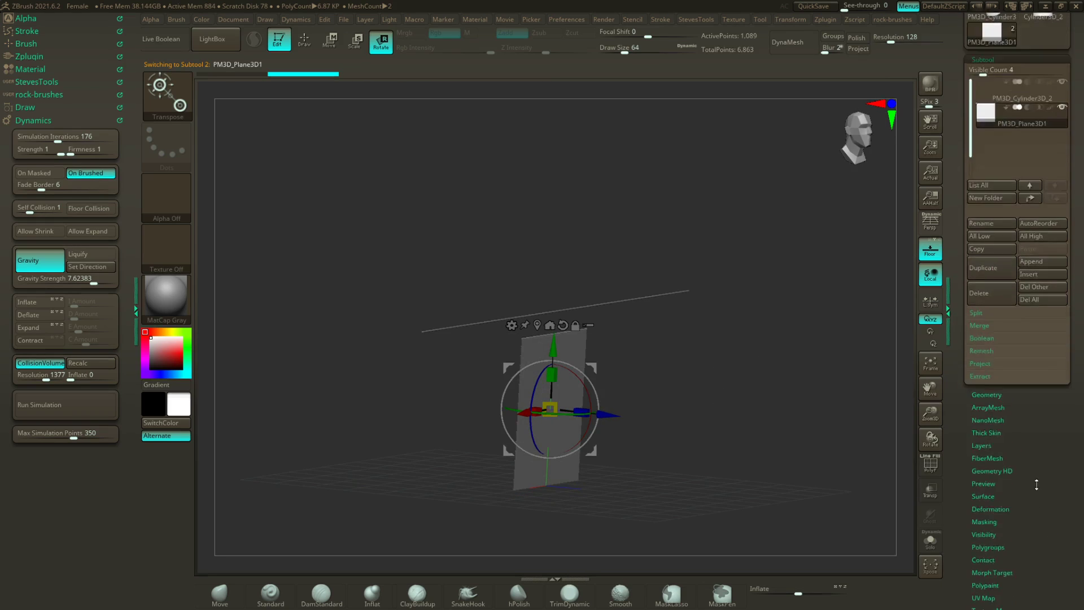
{"action": "left_click", "coordinate": [997, 434]}
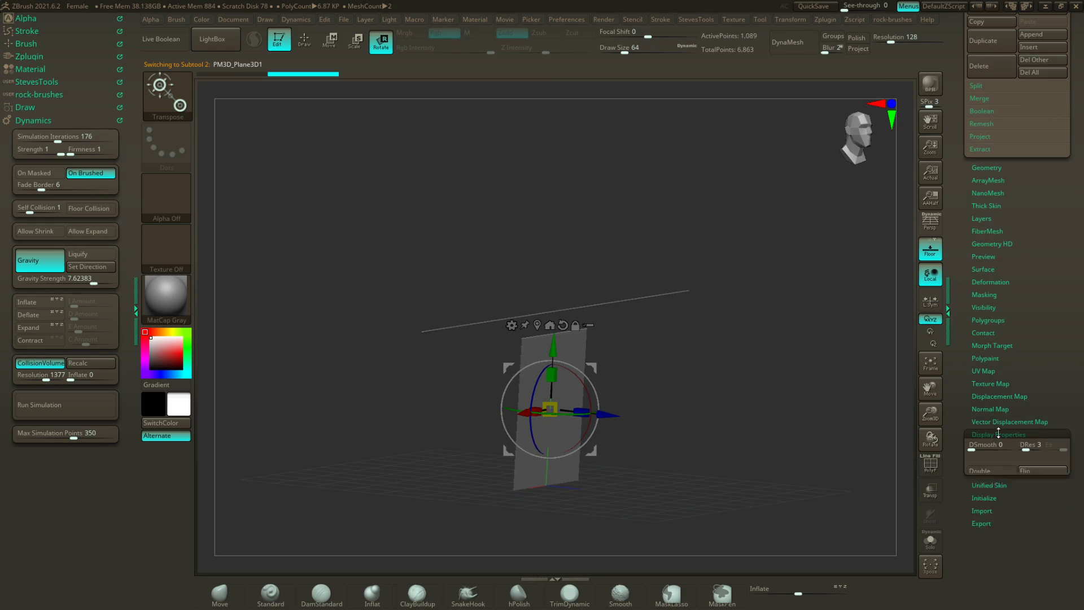
Step: Rotate the plane so it lies flat and raise it above the thin rod
{"action": "left_click_drag", "start_coordinate": [458, 338], "coordinate": [697, 391]}
{"action": "left_click_drag", "start_coordinate": [576, 389], "coordinate": [484, 303]}
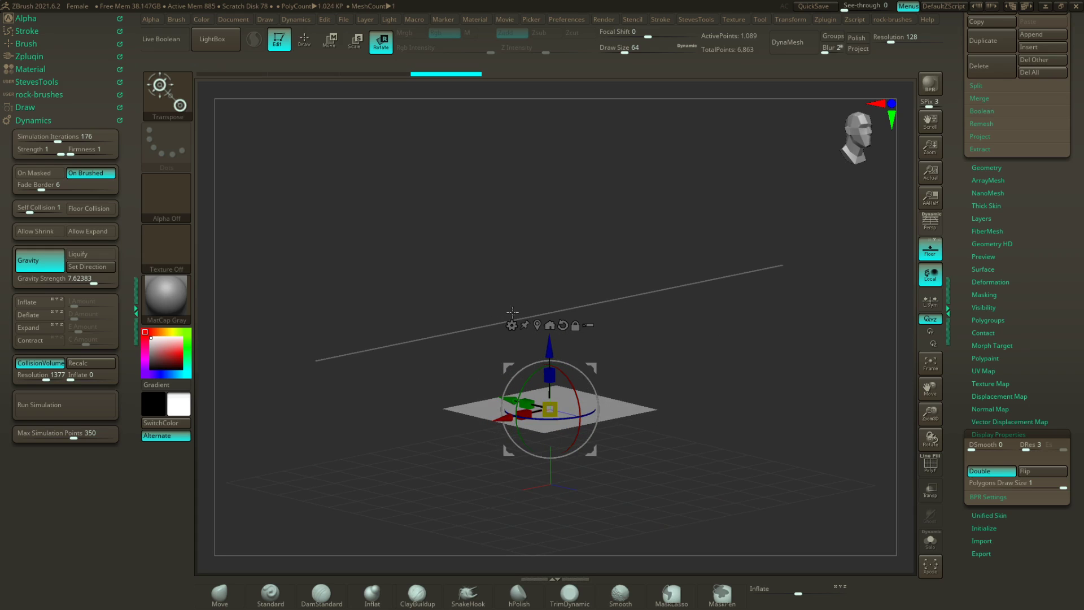
{"action": "left_click_drag", "start_coordinate": [537, 343], "coordinate": [534, 204]}
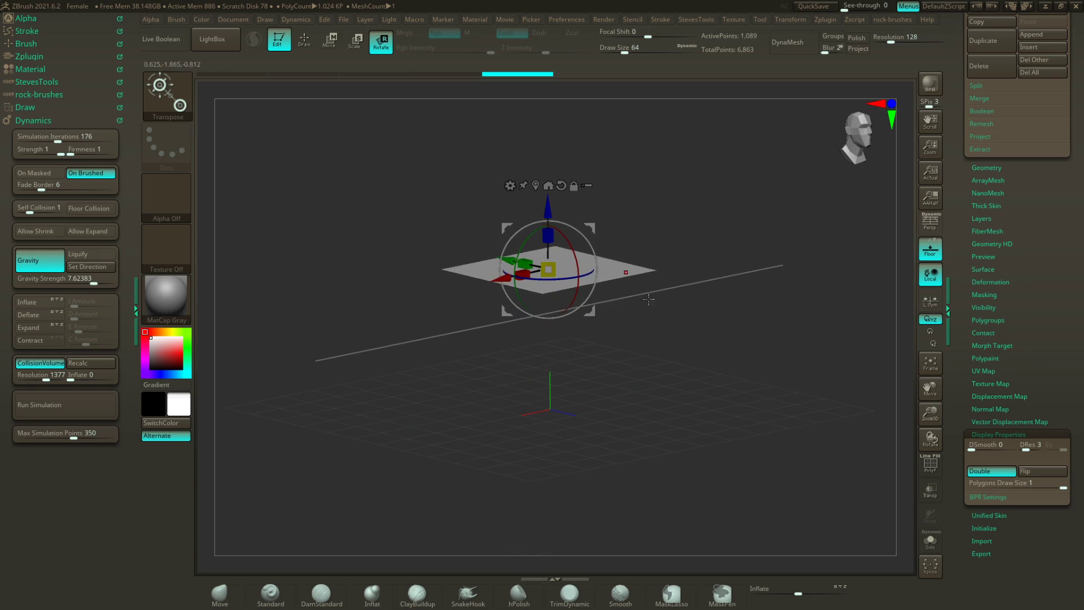
{"action": "left_click_drag", "start_coordinate": [649, 300], "coordinate": [624, 463]}
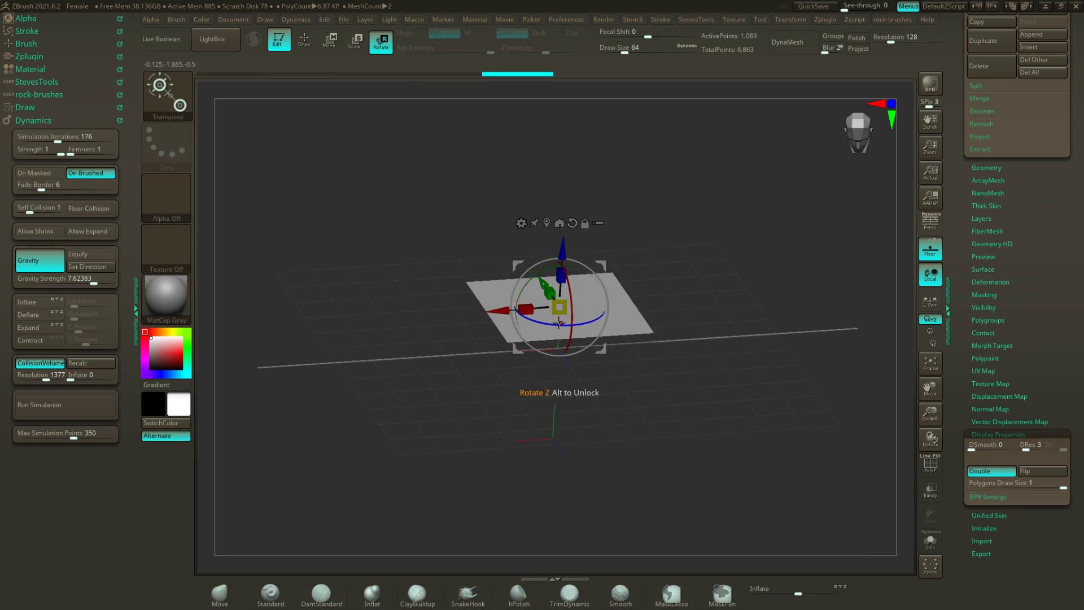
Step: Stretch the plane along its X and Y axes into a large sheet nearly as wide as the rod
{"action": "left_click_drag", "start_coordinate": [526, 309], "coordinate": [403, 305]}
{"action": "right_click_drag", "start_coordinate": [413, 304], "coordinate": [492, 299]}
{"action": "left_click_drag", "start_coordinate": [542, 292], "coordinate": [340, 71]}
{"action": "right_click_drag", "start_coordinate": [692, 474], "coordinate": [671, 444]}
{"action": "right_click_drag", "start_coordinate": [730, 467], "coordinate": [680, 469], "text": "ctrl"}
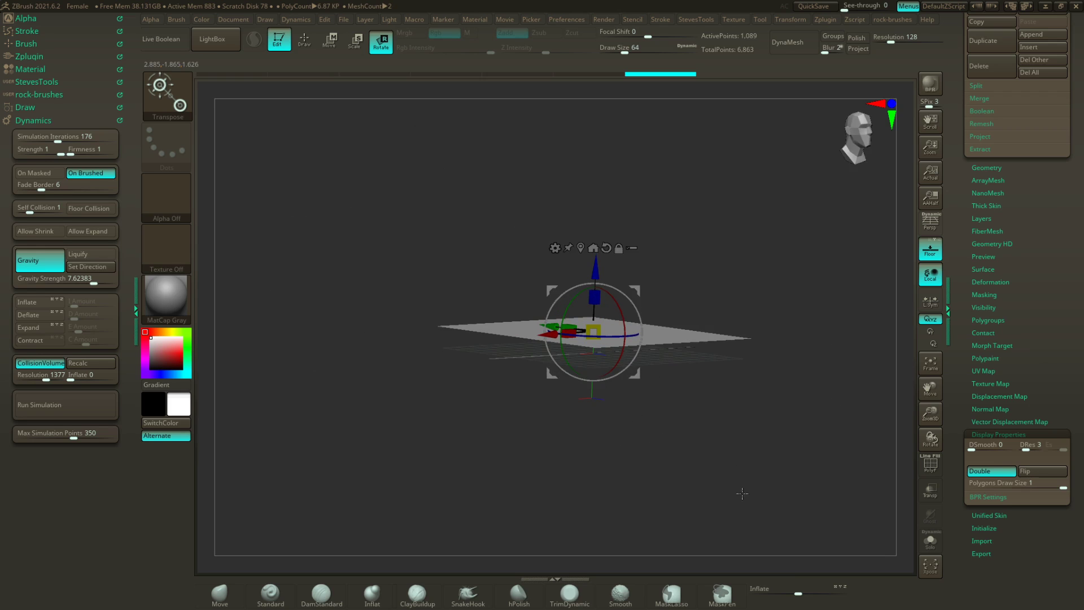
{"action": "mouse_move", "coordinate": [742, 493]}
{"action": "right_mouse_down"}
{"action": "mouse_move", "coordinate": [719, 479]}
{"action": "mouse_move", "coordinate": [700, 484]}
{"action": "mouse_move", "coordinate": [745, 497]}
{"action": "right_mouse_up"}
{"action": "right_click_drag", "start_coordinate": [872, 335], "coordinate": [838, 314], "text": "alt"}
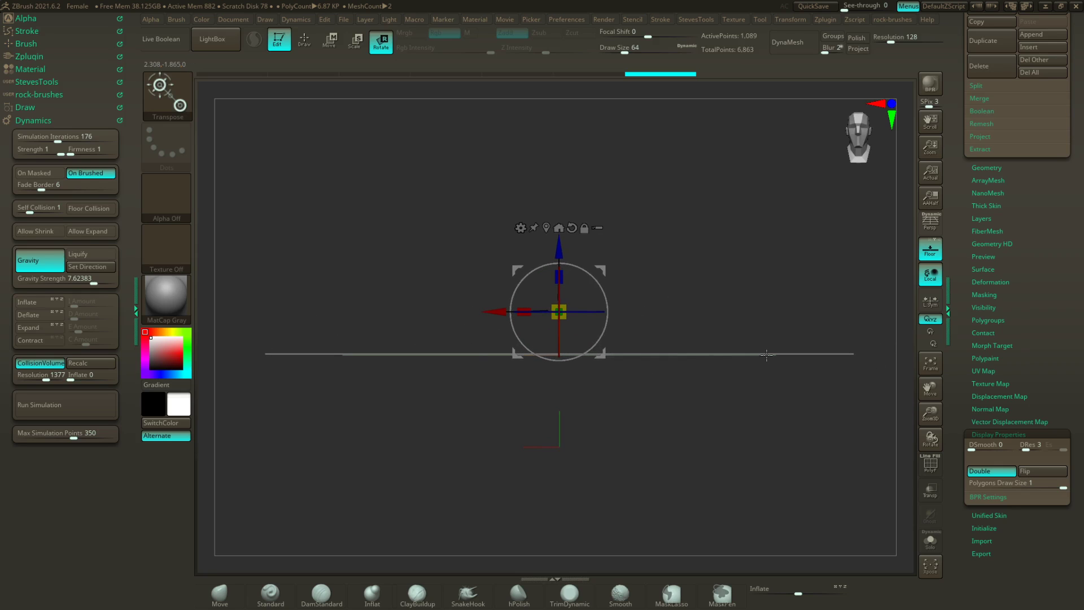
{"action": "right_click_drag", "start_coordinate": [766, 354], "coordinate": [759, 415]}
Step: Make the rod the active subtool and hide the plane
{"action": "scroll", "coordinate": [1034, 436], "scroll_direction": "up", "scroll_amount": 5}
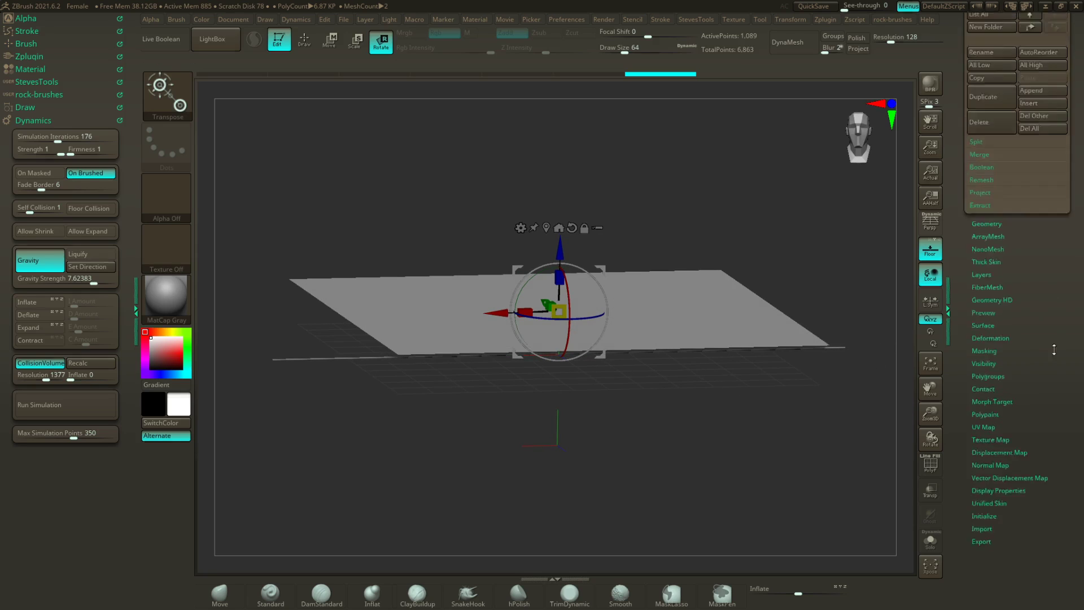
{"action": "left_click", "coordinate": [992, 234]}
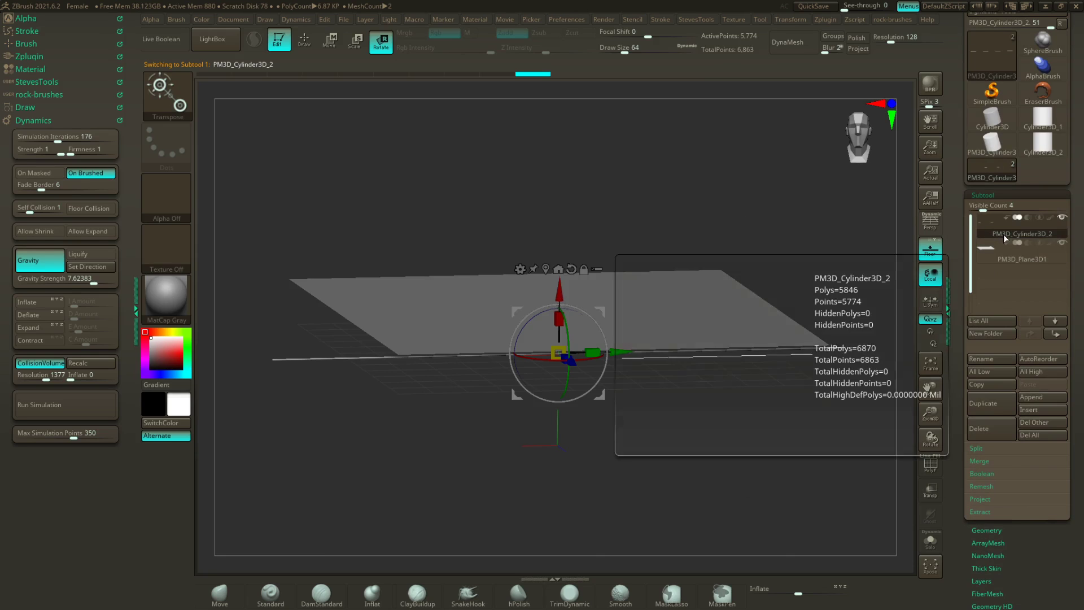
{"action": "left_click", "coordinate": [1062, 246]}
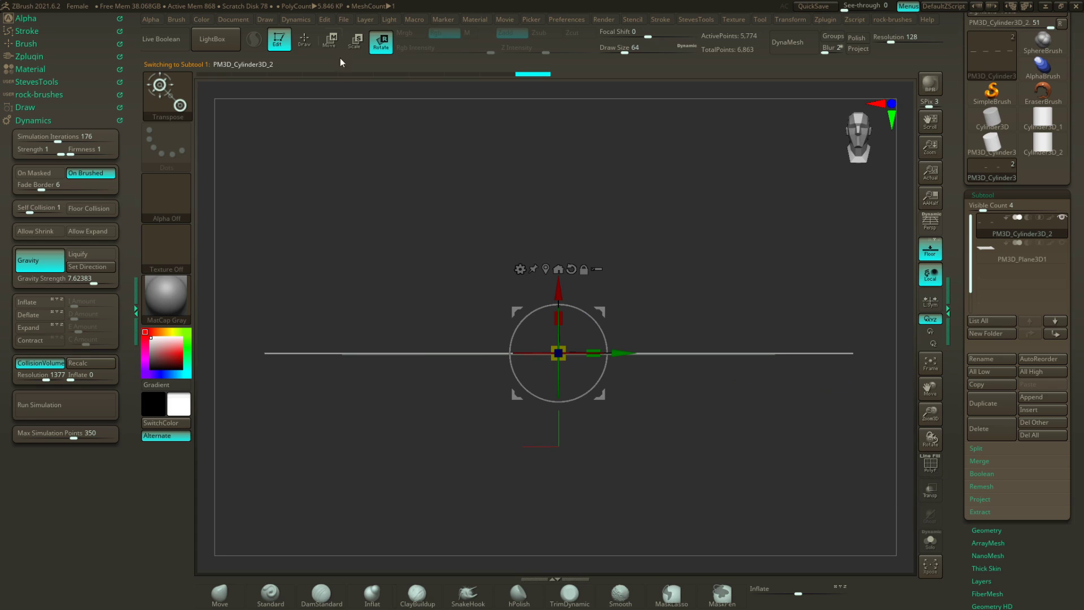
Step: Mask the rod's end tips and blur the mask
{"action": "key", "text": "q"}
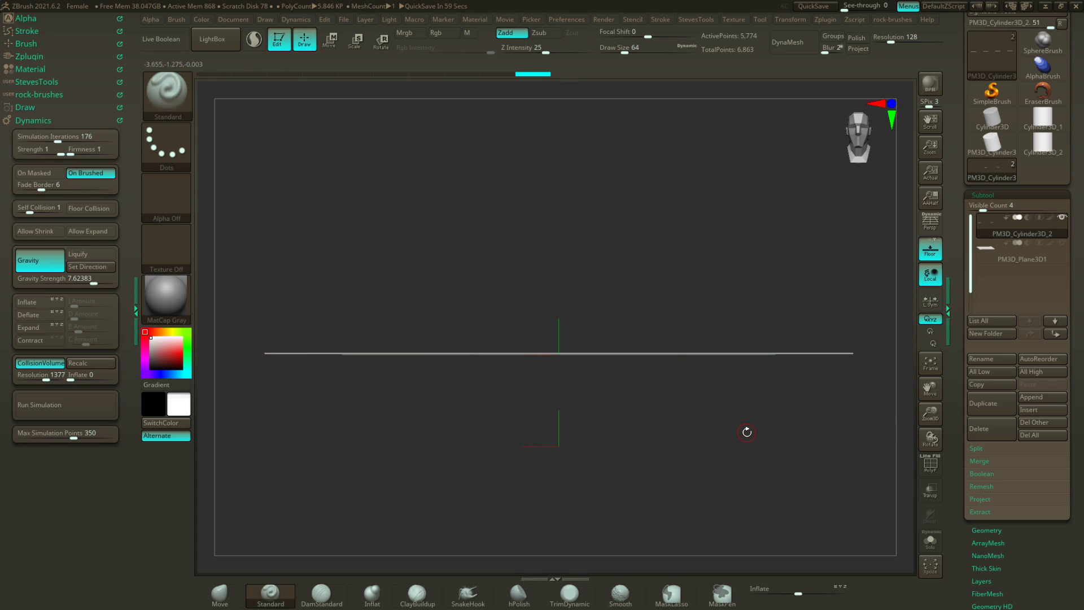
{"action": "key", "text": "ctrl"}
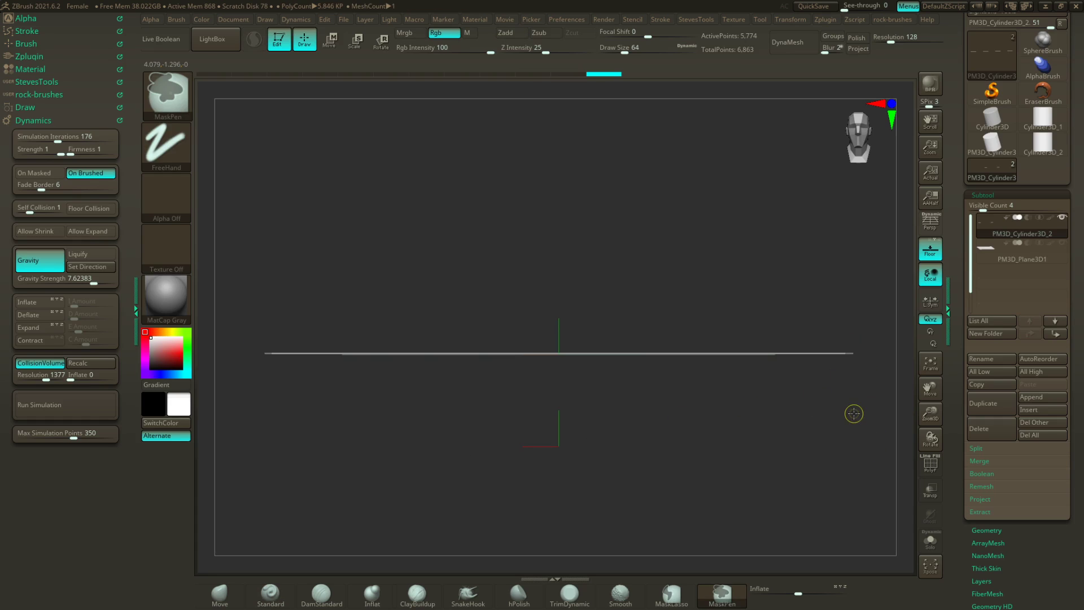
{"action": "left_click_drag", "start_coordinate": [850, 411], "coordinate": [686, 427], "text": "alt"}
{"action": "mouse_move", "coordinate": [1022, 551]}
{"action": "left_mouse_down"}
{"action": "mouse_move", "coordinate": [1022, 452]}
{"action": "mouse_move", "coordinate": [997, 357]}
{"action": "left_mouse_up"}
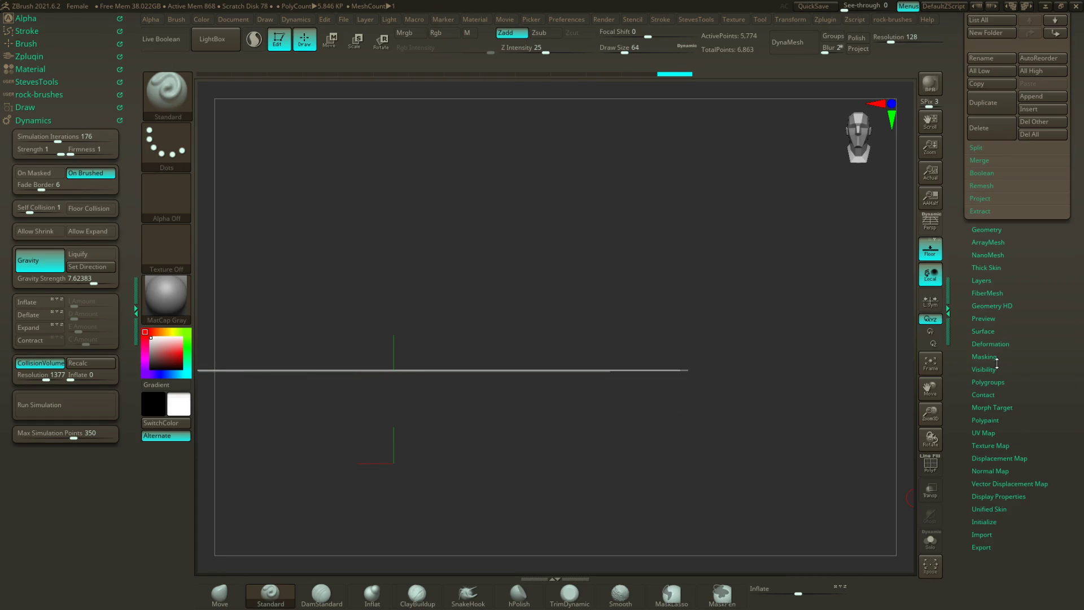
{"action": "left_click", "coordinate": [996, 362]}
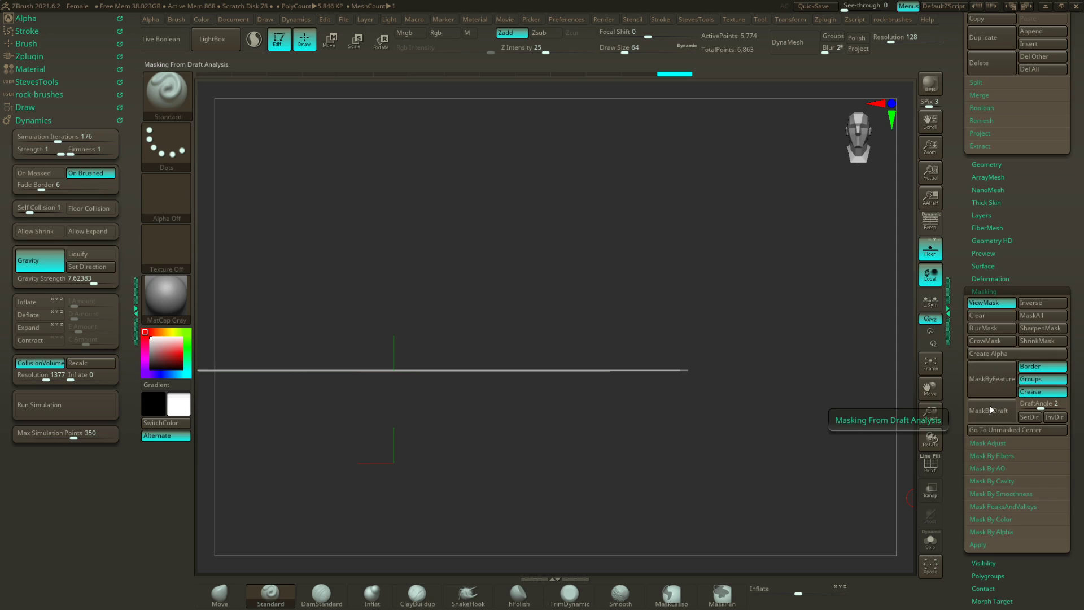
{"action": "left_click", "coordinate": [987, 333]}
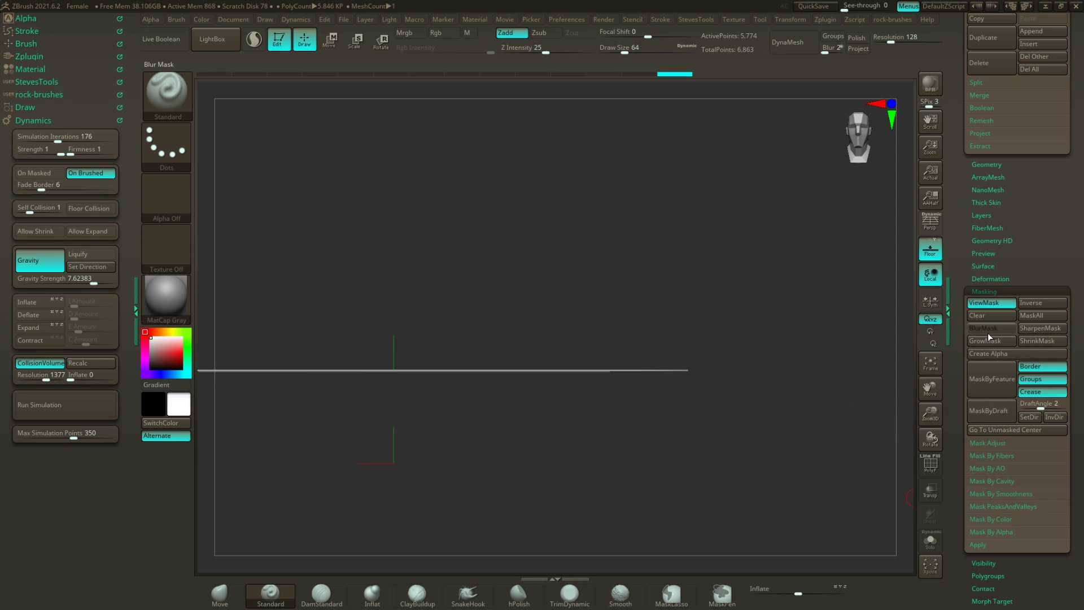
{"action": "left_click_drag", "start_coordinate": [675, 467], "coordinate": [622, 450]}
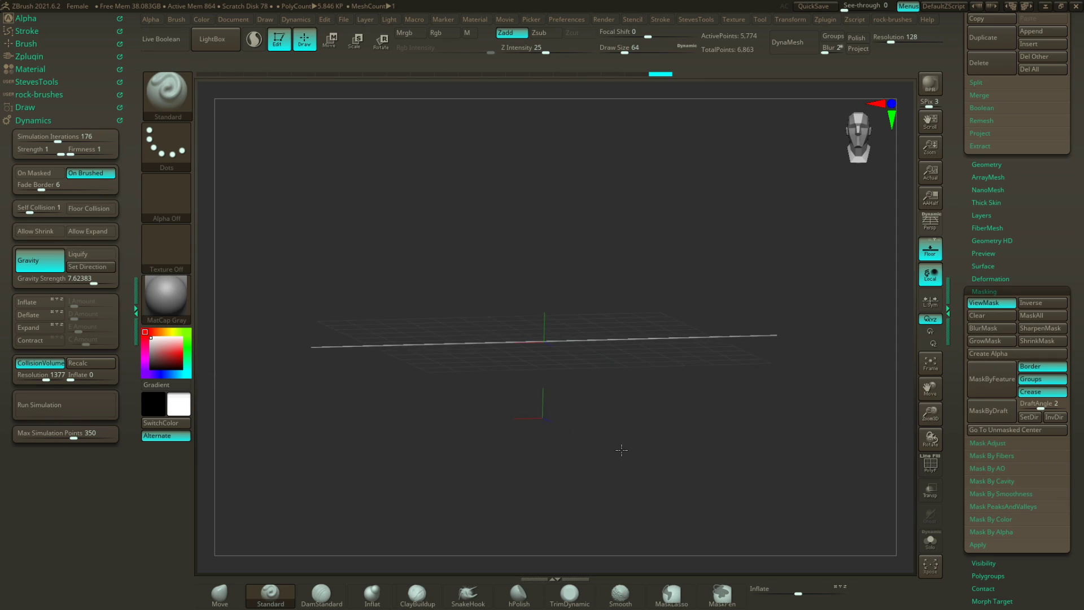
{"action": "left_click", "coordinate": [984, 291]}
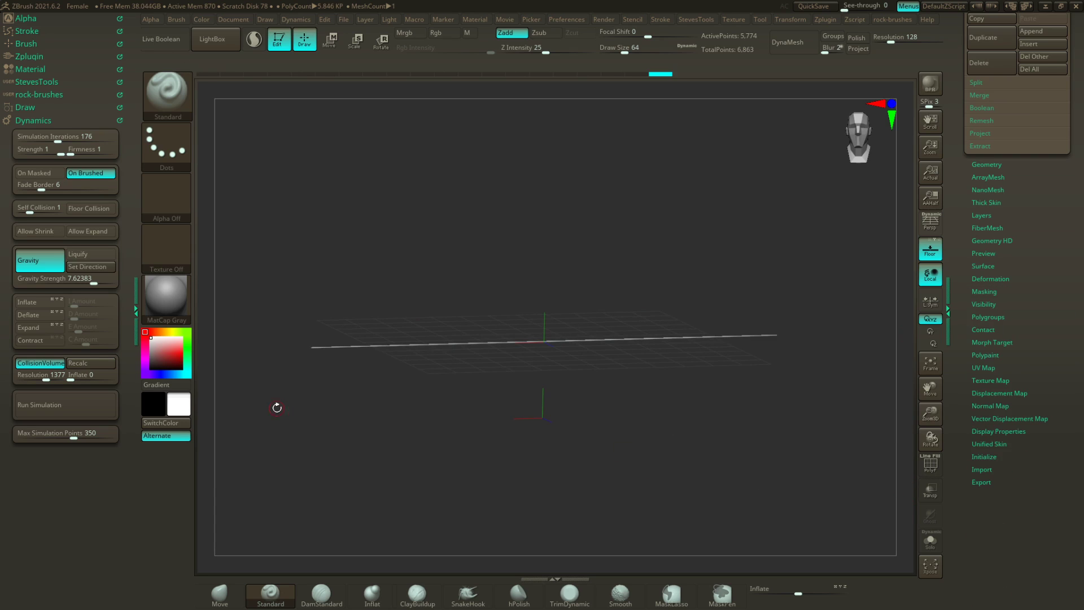
Step: In the dynamics settings, set Gravity Strength to 2.52924 and turn off Collision Volume
{"action": "left_click", "coordinate": [34, 120]}
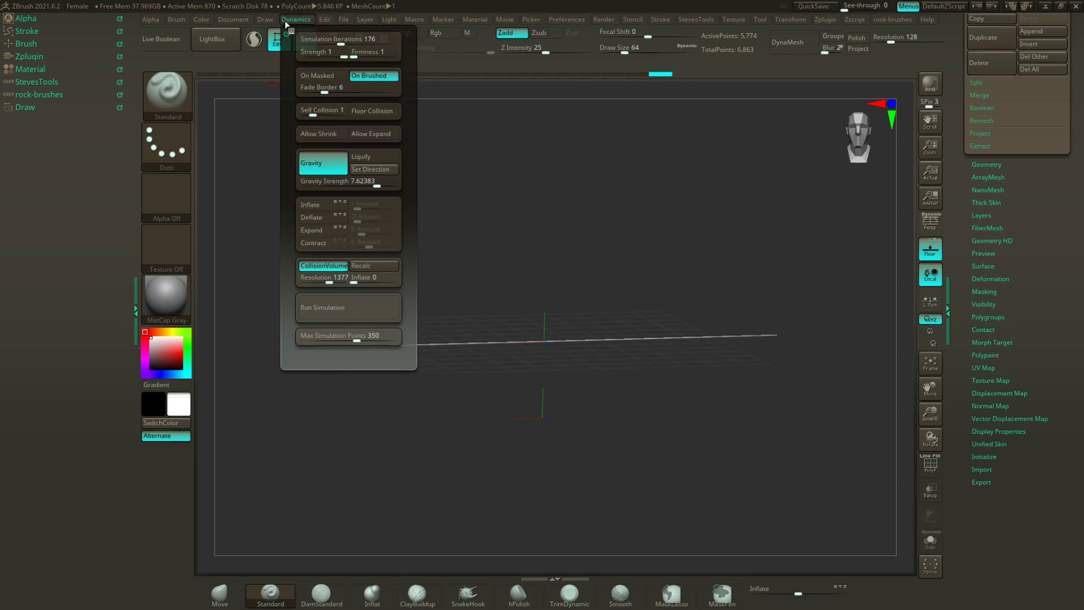
{"action": "left_click", "coordinate": [35, 119]}
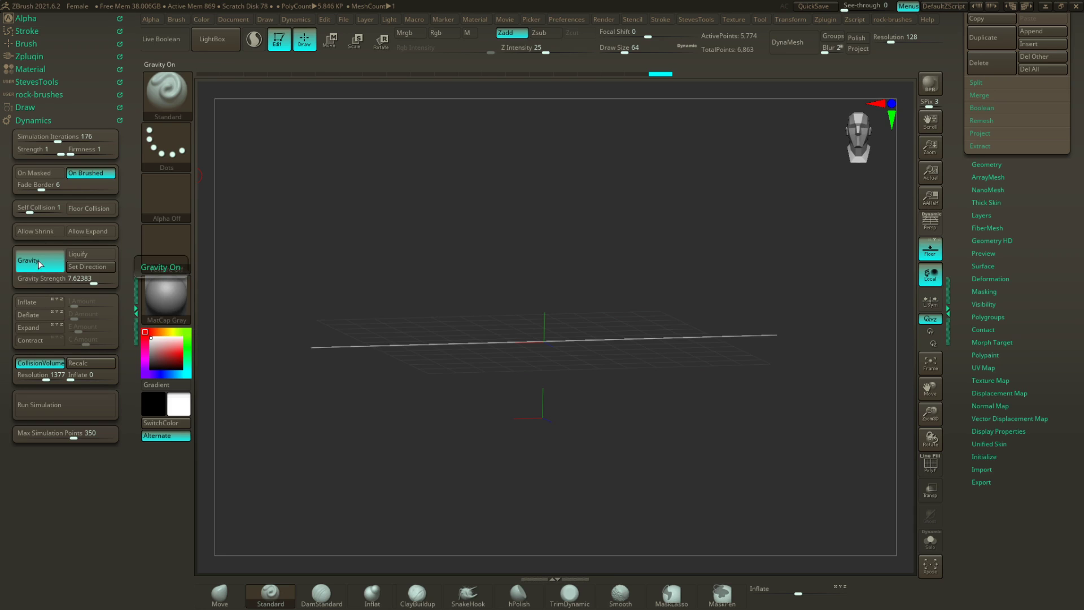
{"action": "left_click_drag", "start_coordinate": [93, 282], "coordinate": [88, 282]}
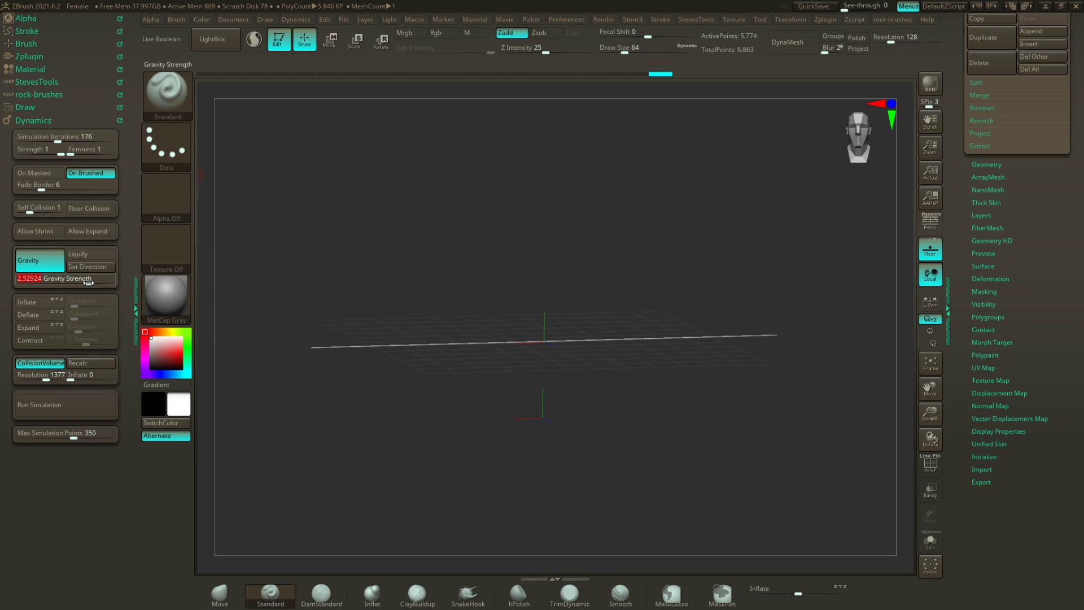
{"action": "left_click", "coordinate": [28, 365]}
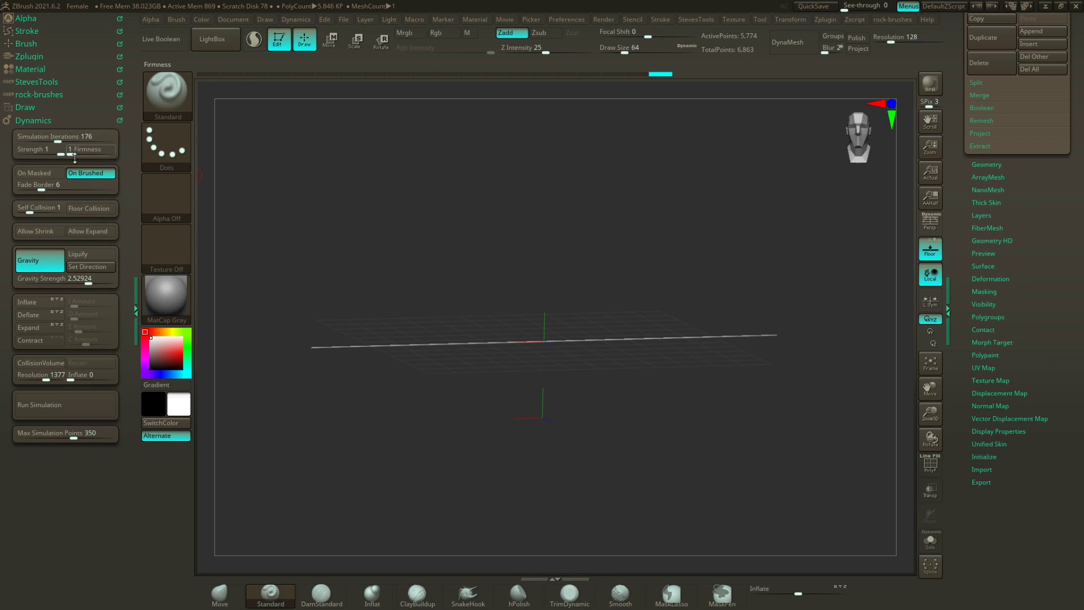
Step: Try the gravity simulation on the rod with its blurred end masks, and undo it
{"action": "left_click", "coordinate": [60, 406]}
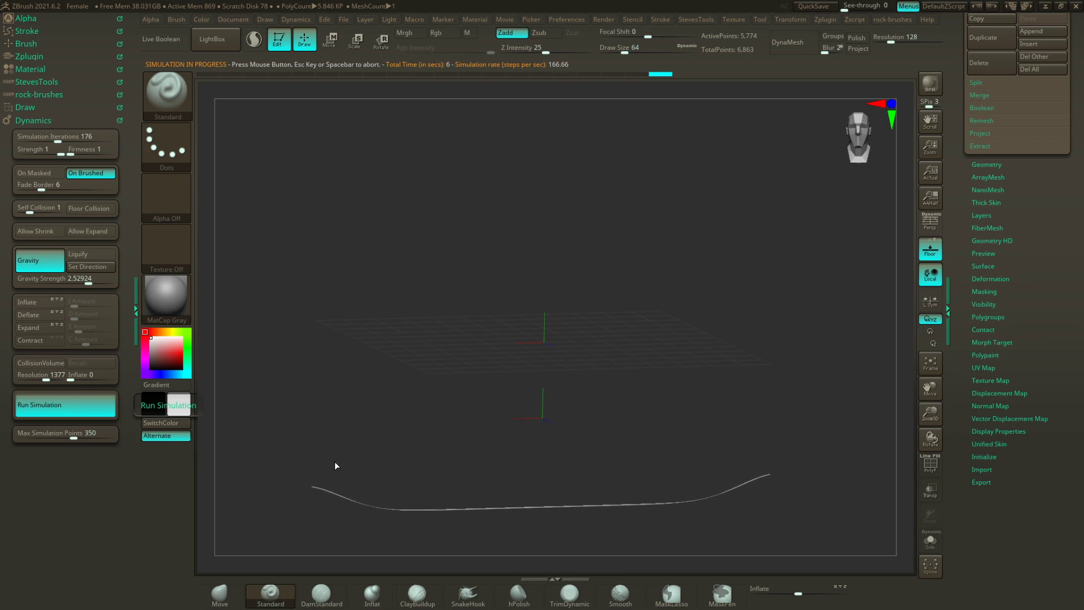
{"action": "key", "text": "ctrl+z"}
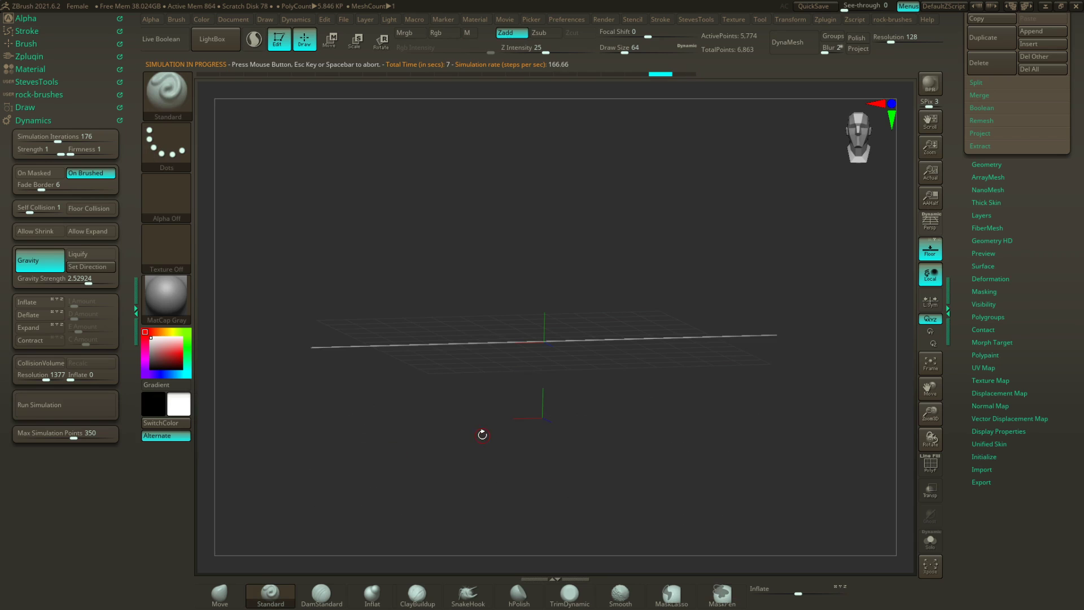
Step: Redo the masks on both rod ends and run the gravity simulation until the rod sags between them
{"action": "left_click_drag", "start_coordinate": [314, 203], "coordinate": [326, 224], "text": "ctrl"}
{"action": "left_click_drag", "start_coordinate": [292, 340], "coordinate": [331, 370], "text": "ctrl"}
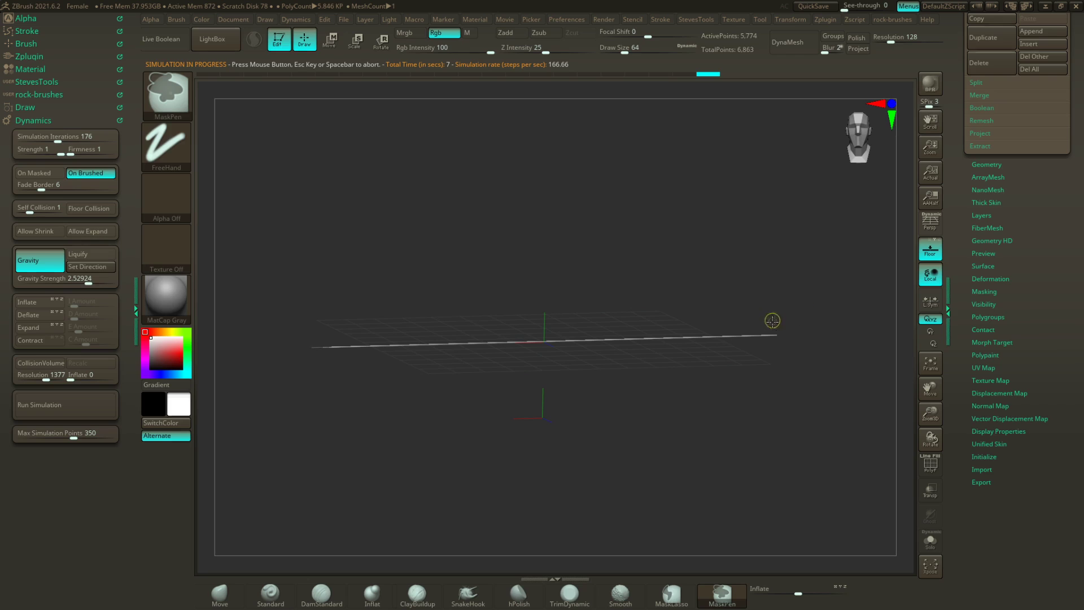
{"action": "left_click", "coordinate": [42, 405]}
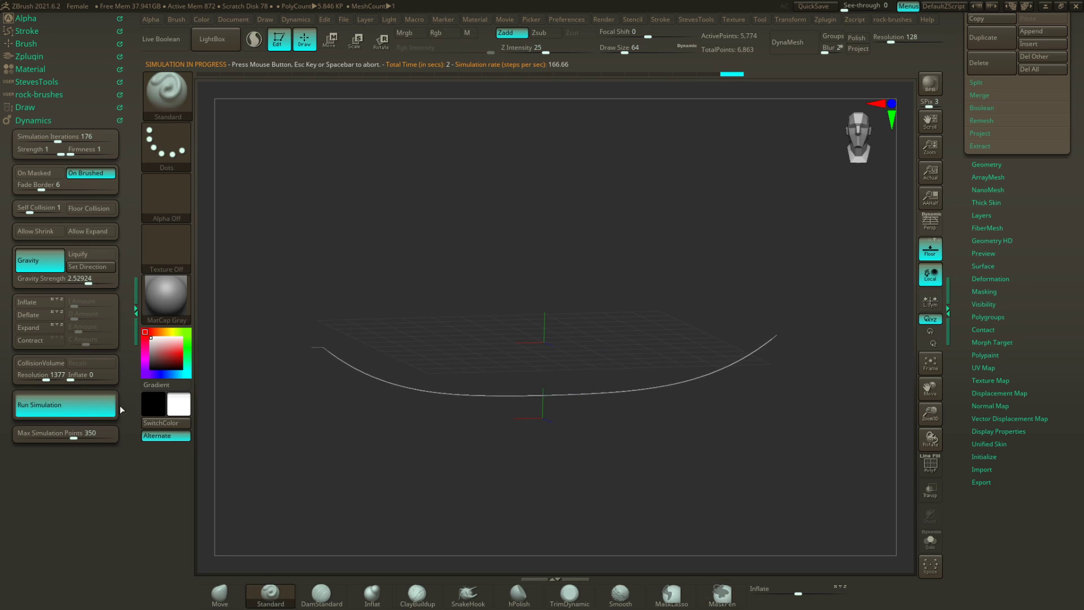
{"action": "left_click", "coordinate": [90, 406]}
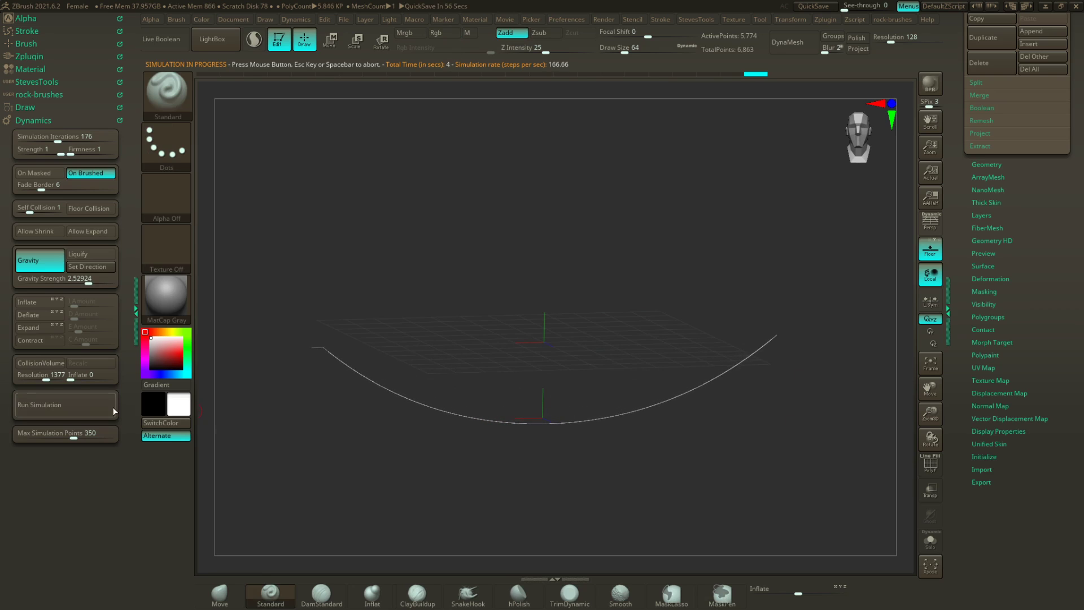
{"action": "left_click_drag", "start_coordinate": [581, 477], "coordinate": [616, 467]}
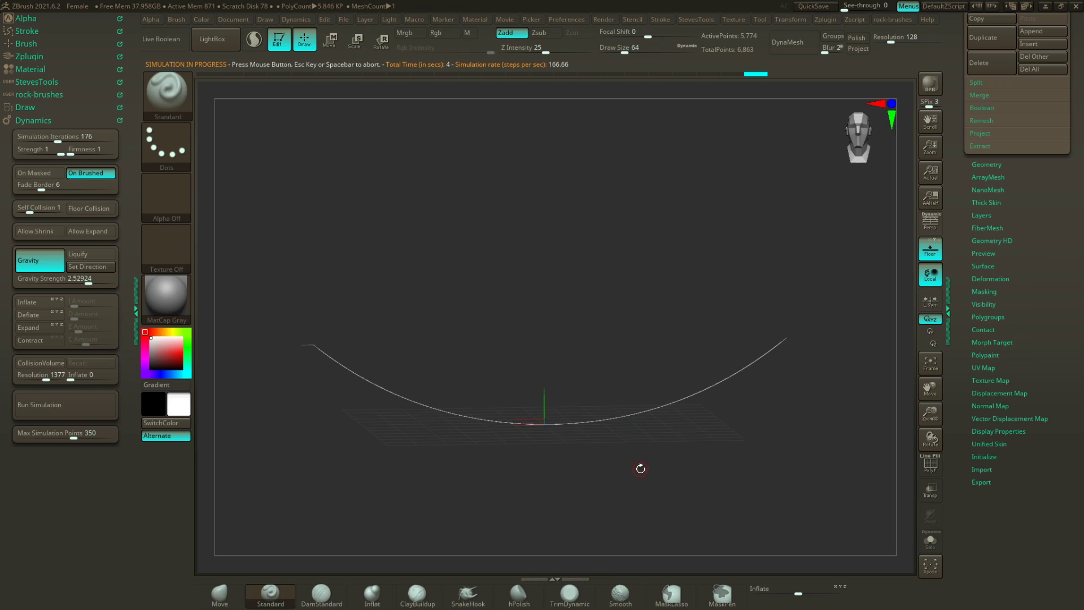
Step: Undo the rod's sag, set Firmness to 3 and run the simulation again for a shallower curve
{"action": "key", "text": "ctrl+z"}
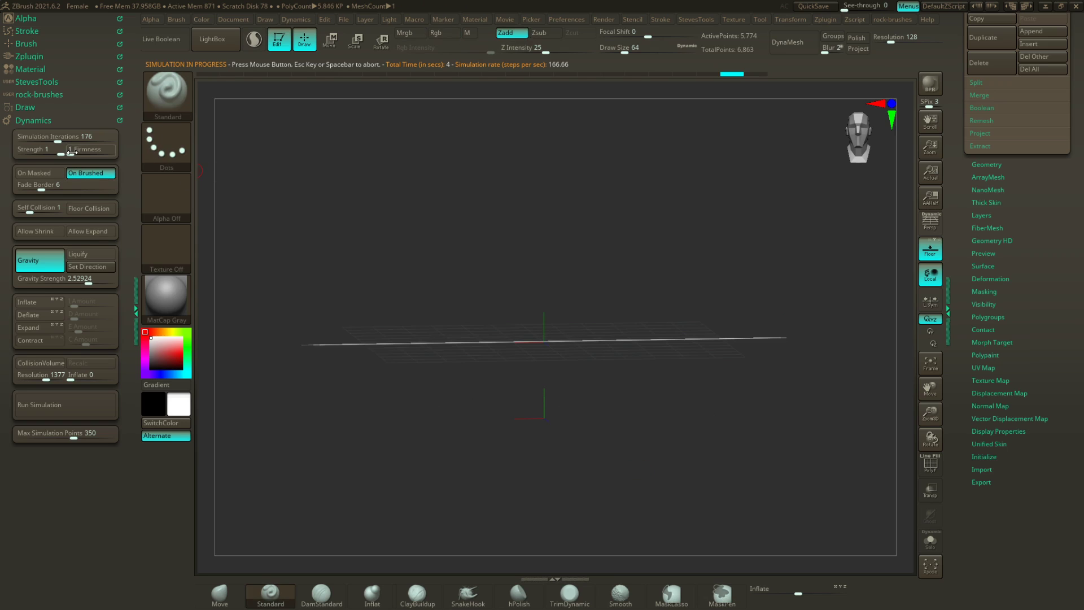
{"action": "left_click_drag", "start_coordinate": [72, 152], "coordinate": [86, 153]}
{"action": "left_click", "coordinate": [51, 405]}
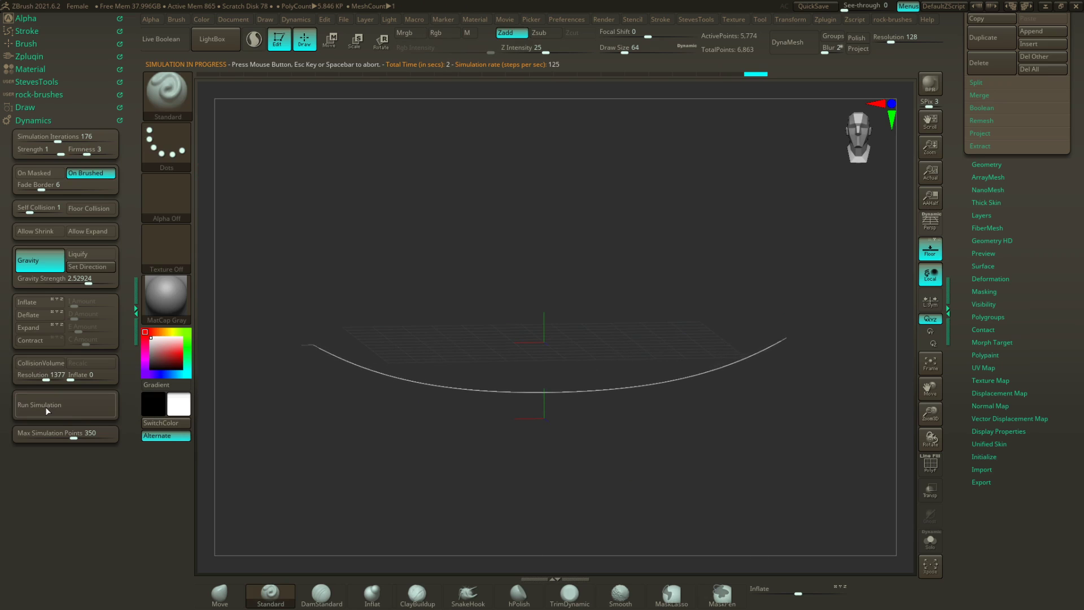
{"action": "left_click_drag", "start_coordinate": [610, 418], "coordinate": [635, 425]}
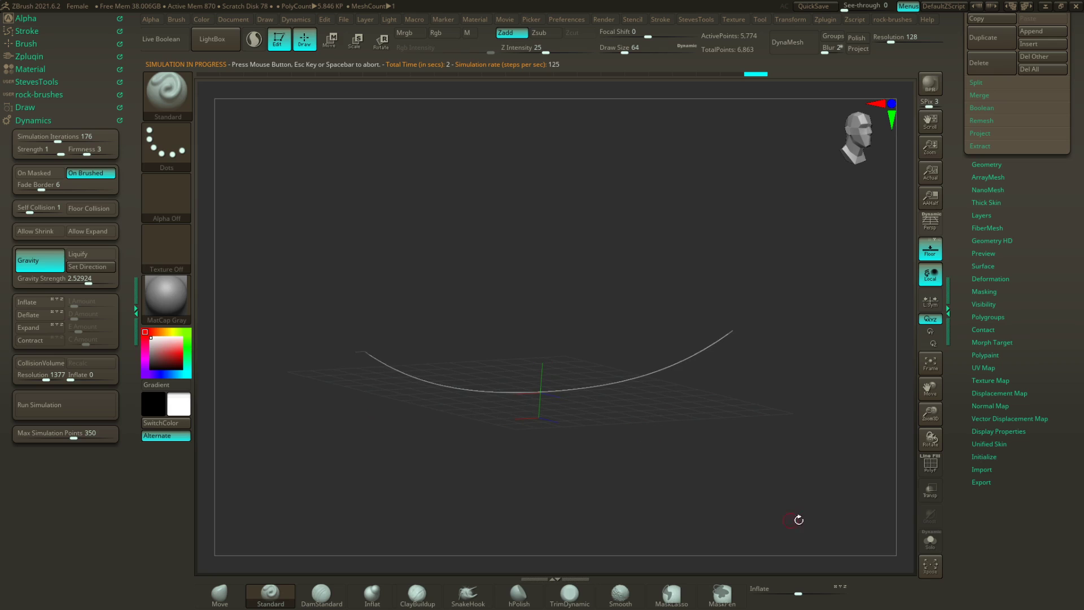
Step: Make the plane the active subtool and view it together with the sagging rod
{"action": "left_click_drag", "start_coordinate": [1020, 255], "coordinate": [1005, 324]}
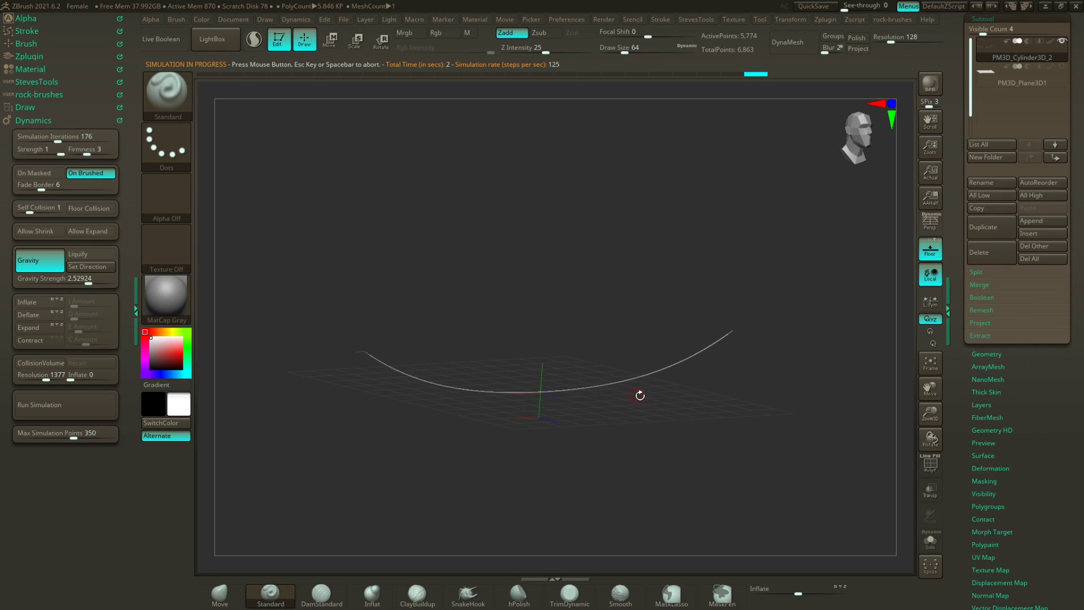
{"action": "left_click_drag", "start_coordinate": [1058, 411], "coordinate": [1047, 438]}
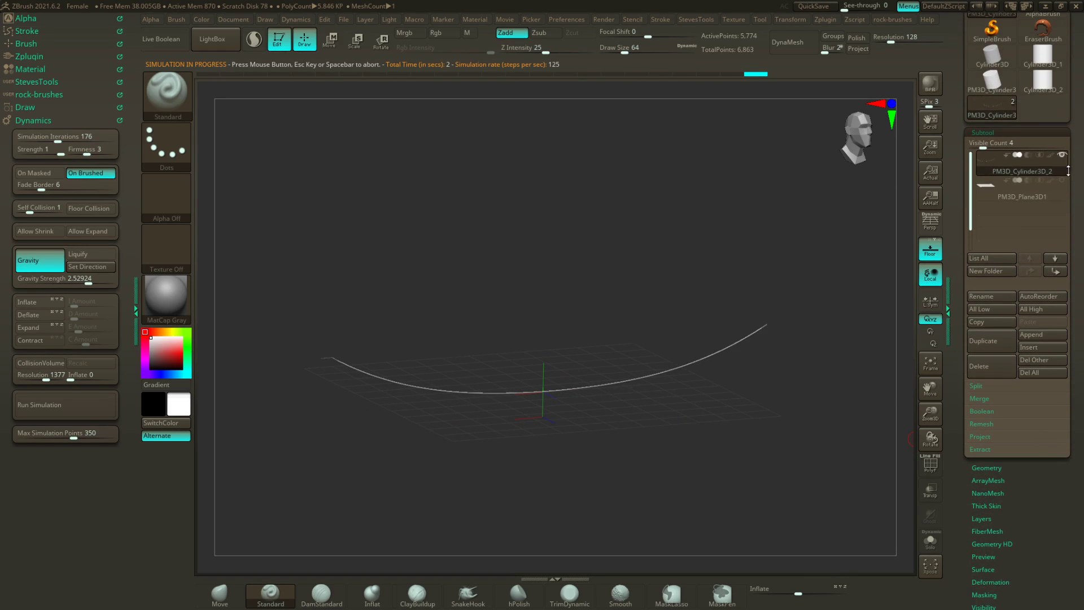
{"action": "mouse_move", "coordinate": [1016, 168]}
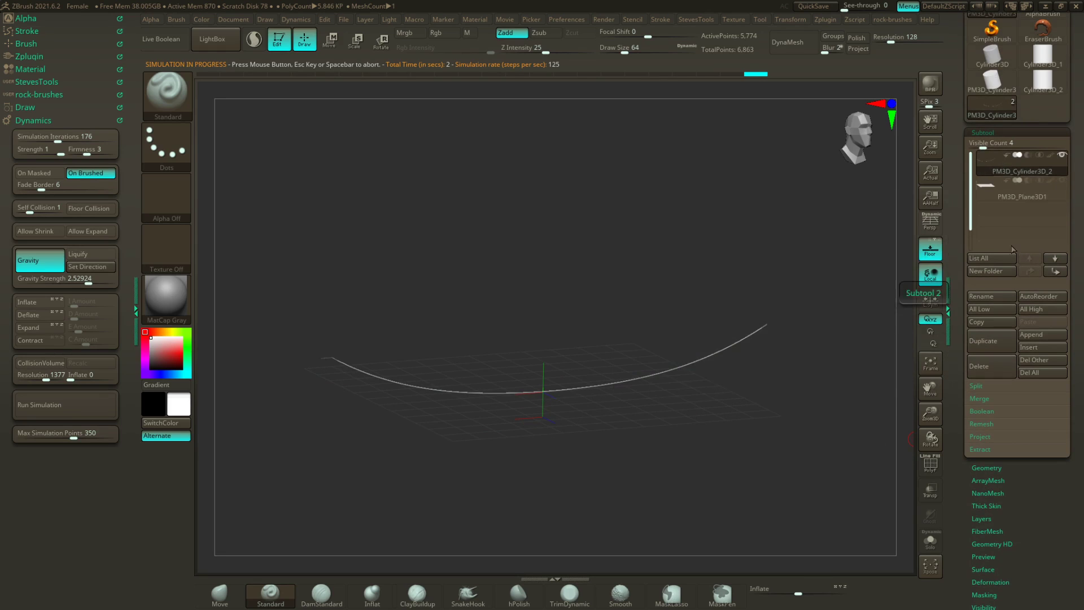
{"action": "left_click", "coordinate": [980, 190]}
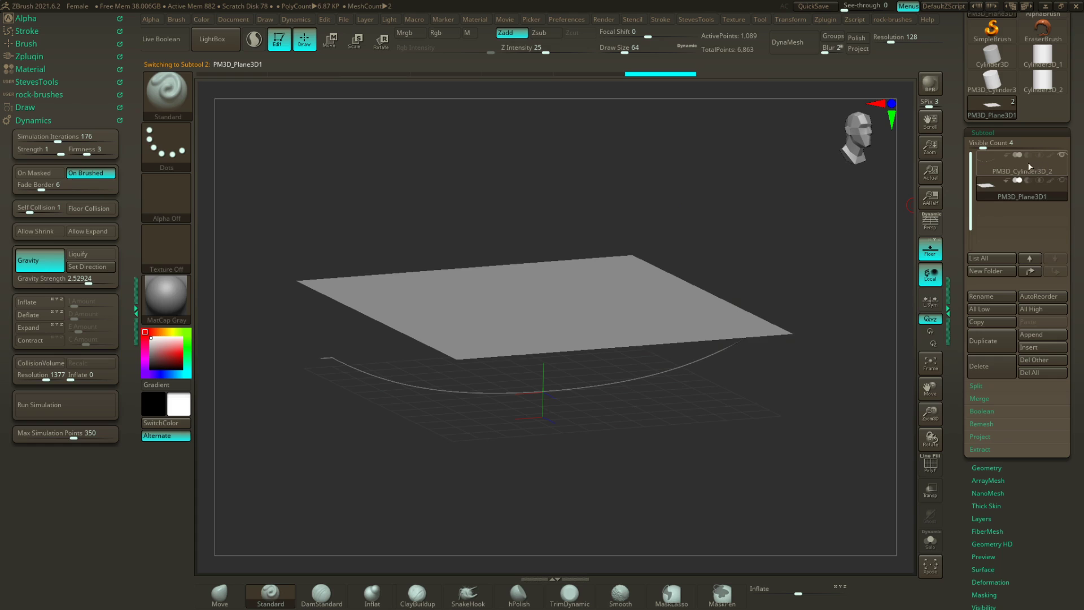
{"action": "mouse_move", "coordinate": [1065, 156]}
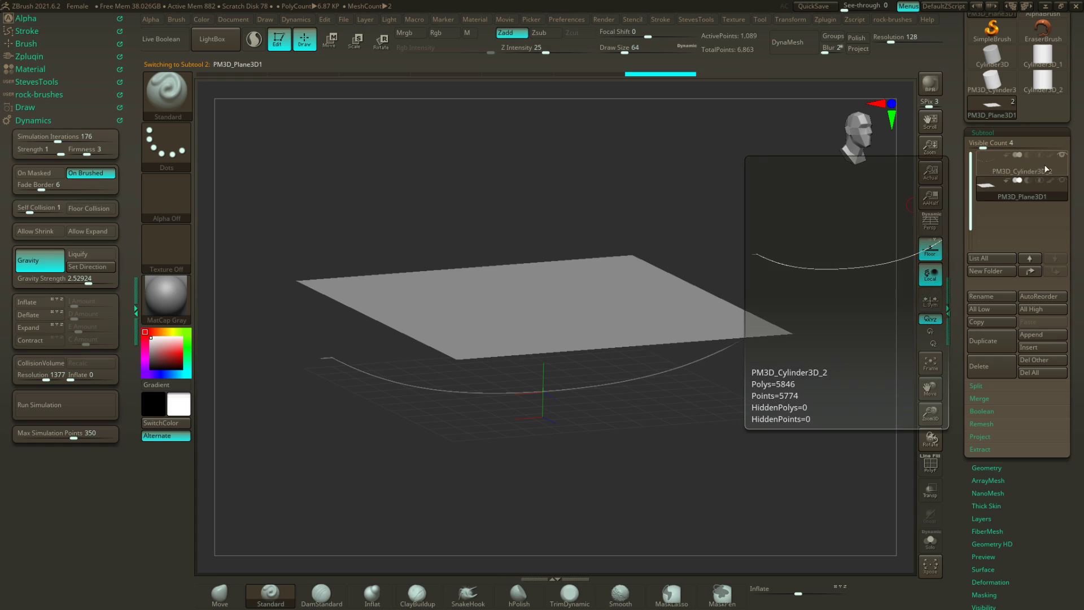
{"action": "left_click_drag", "start_coordinate": [566, 205], "coordinate": [531, 194]}
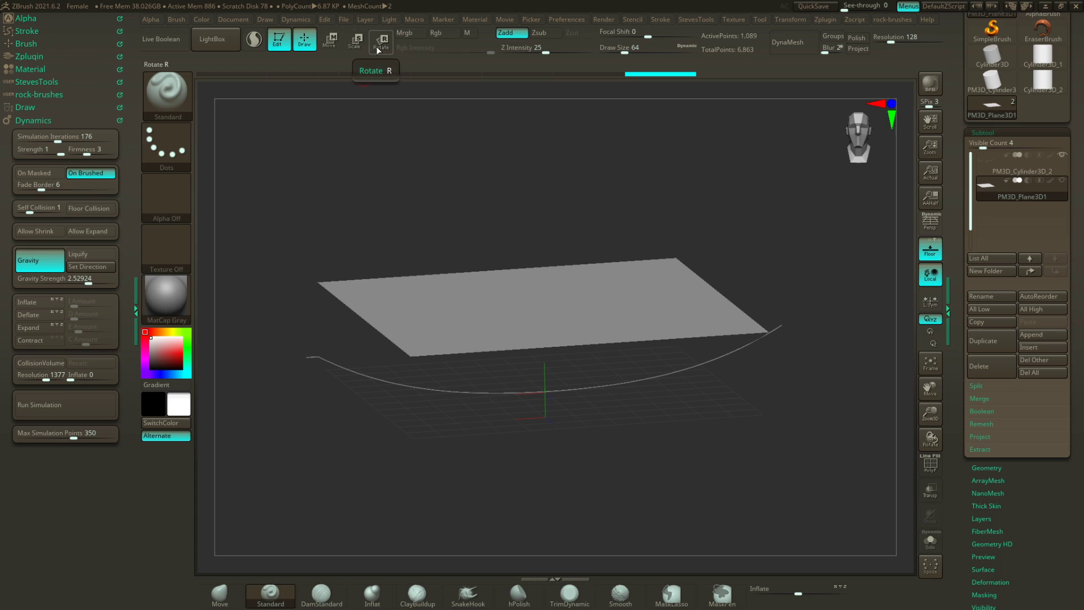
Step: Scale the plane down uniformly and lower it to about the height of the sagging rod's ends
{"action": "left_click", "coordinate": [354, 40]}
{"action": "left_click_drag", "start_coordinate": [541, 306], "coordinate": [692, 284]}
{"action": "left_click_drag", "start_coordinate": [541, 239], "coordinate": [541, 280]}
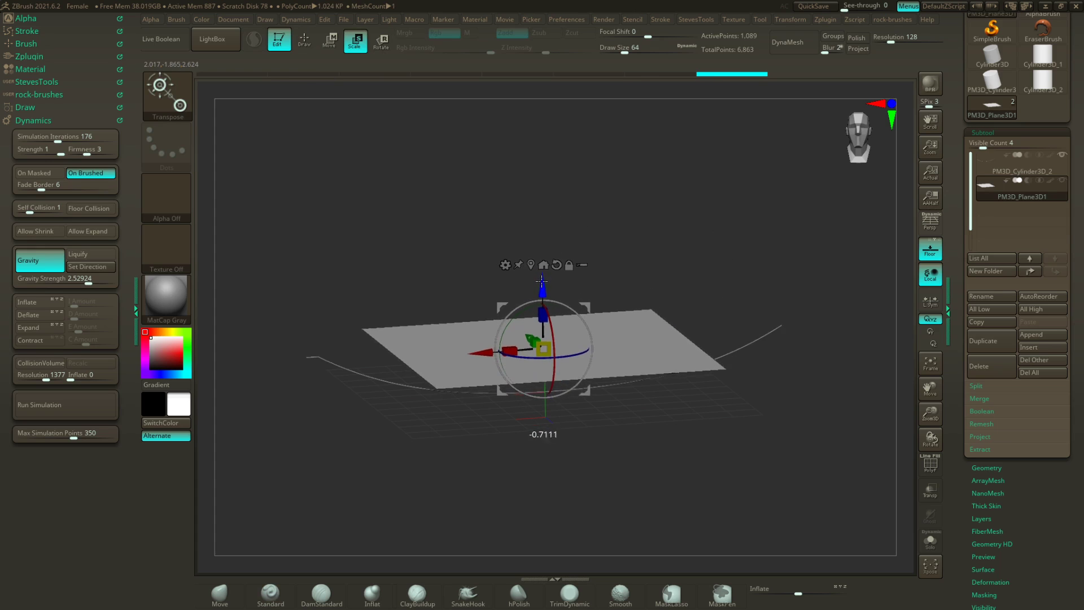
Step: Hide the floor grid and turn on the polyframe display for the plane
{"action": "left_click_drag", "start_coordinate": [636, 226], "coordinate": [681, 227]}
{"action": "left_click", "coordinate": [931, 248]}
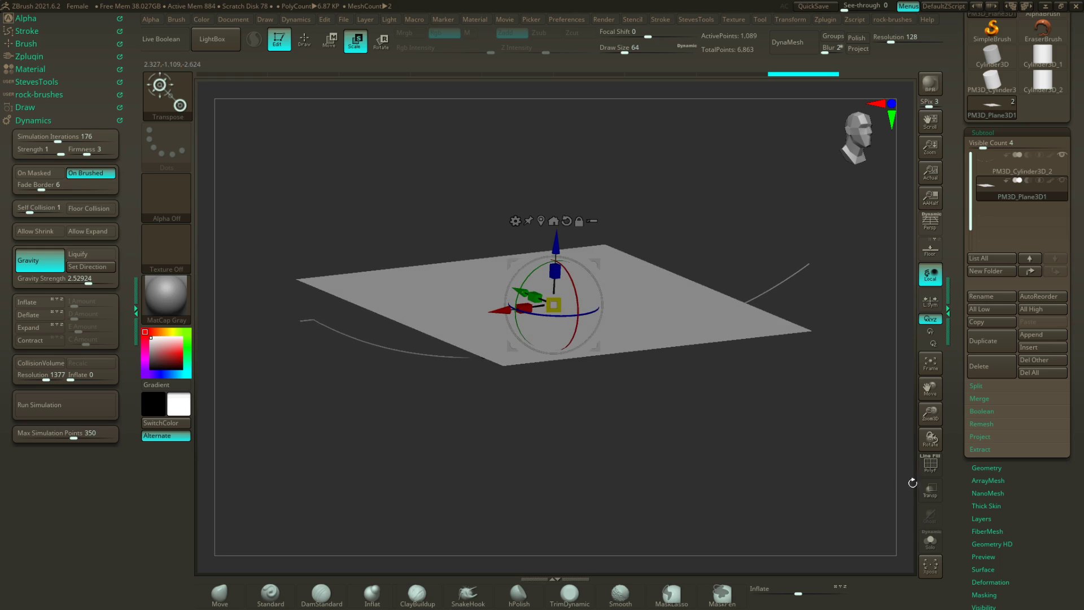
{"action": "left_click", "coordinate": [930, 463]}
{"action": "left_click_drag", "start_coordinate": [869, 474], "coordinate": [752, 326]}
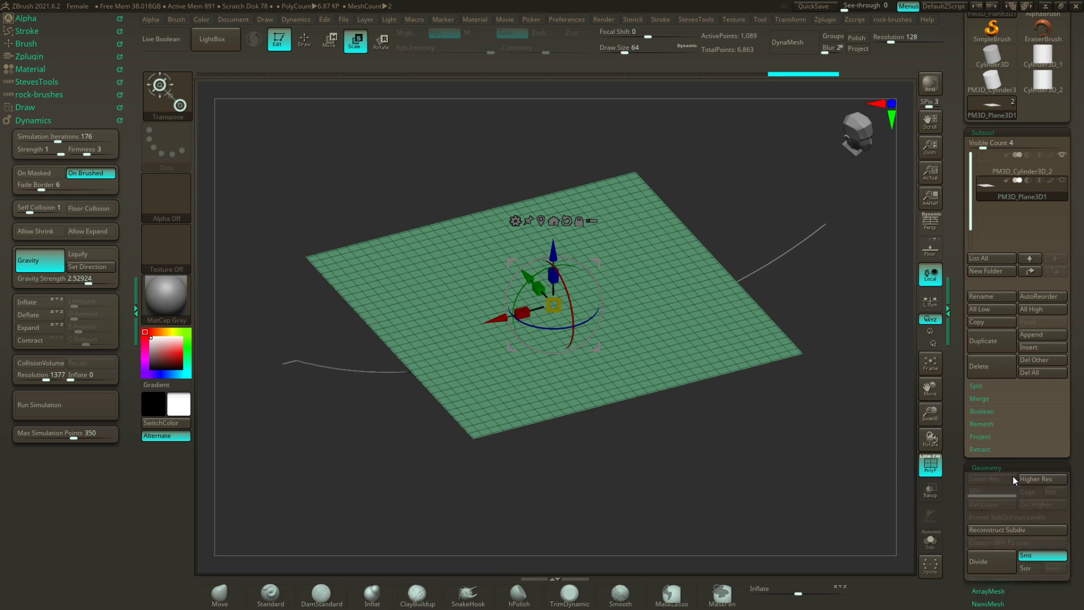
Step: Open the plane's geometry subdivision settings
{"action": "left_click", "coordinate": [1011, 469]}
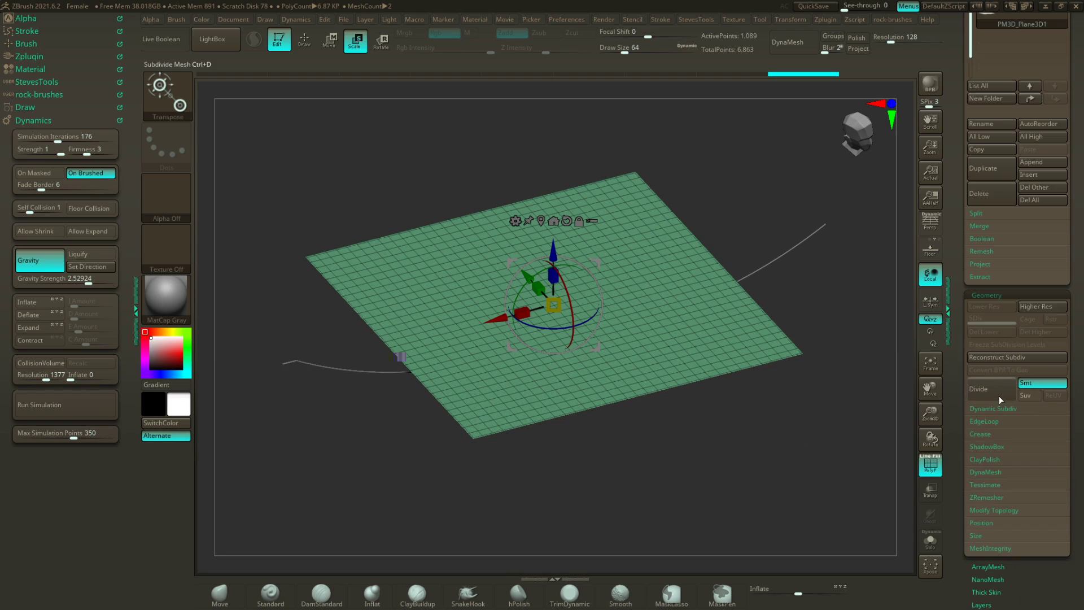